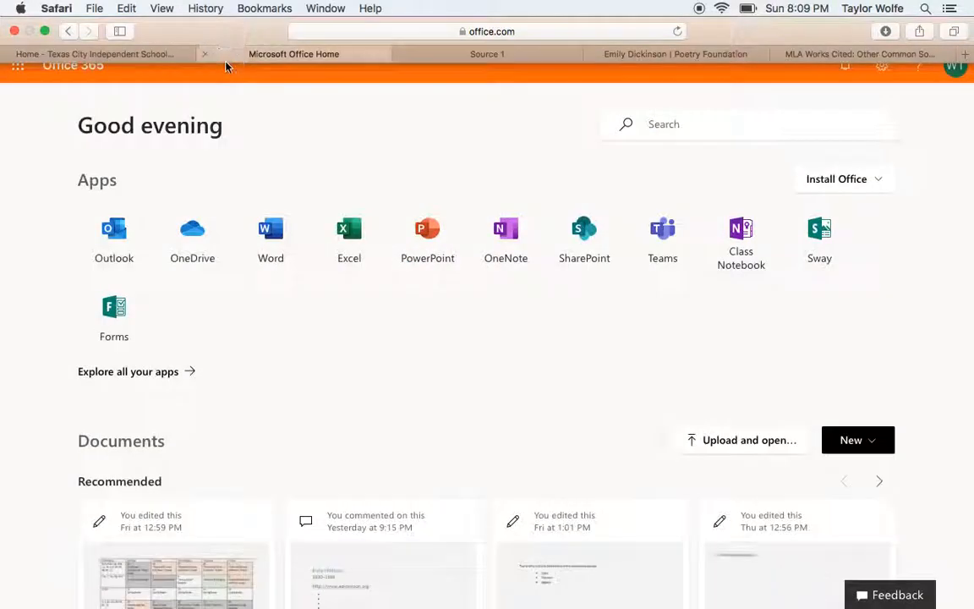
# Create a new Word document in the Sources folder inside OneDrive's AP English III Research Paper folder
pyautogui.click(203, 241)
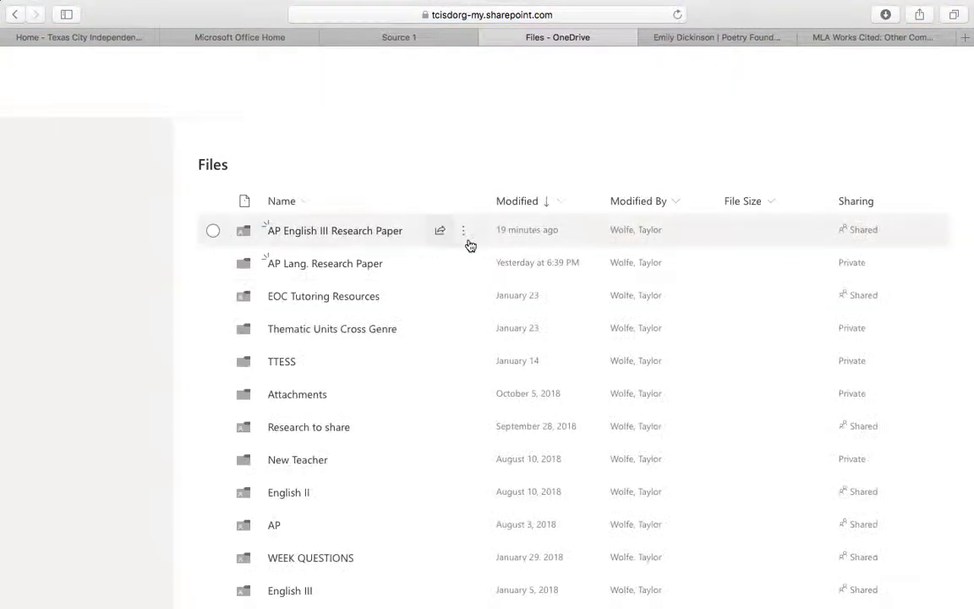
pyautogui.click(366, 240)
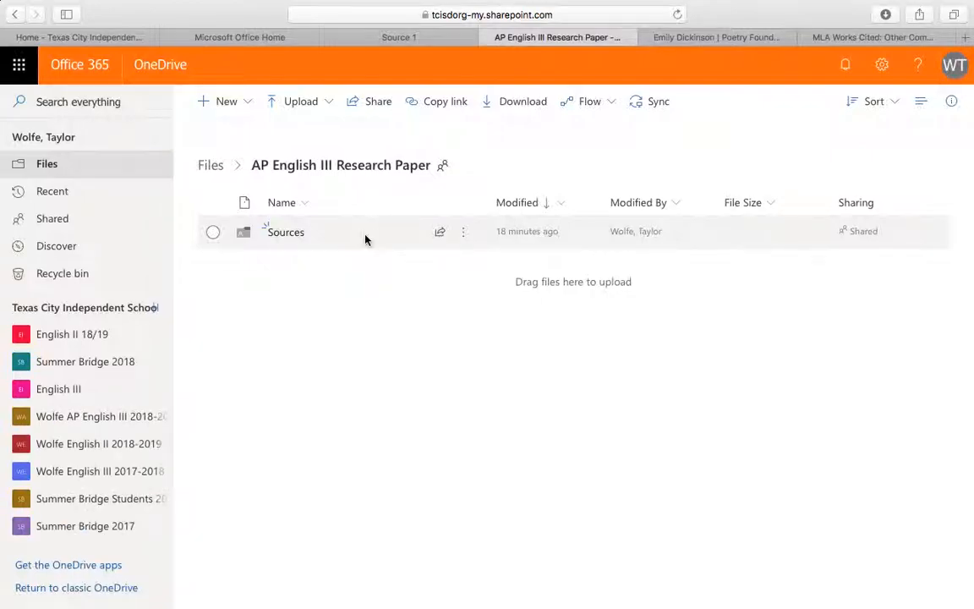
pyautogui.click(283, 239)
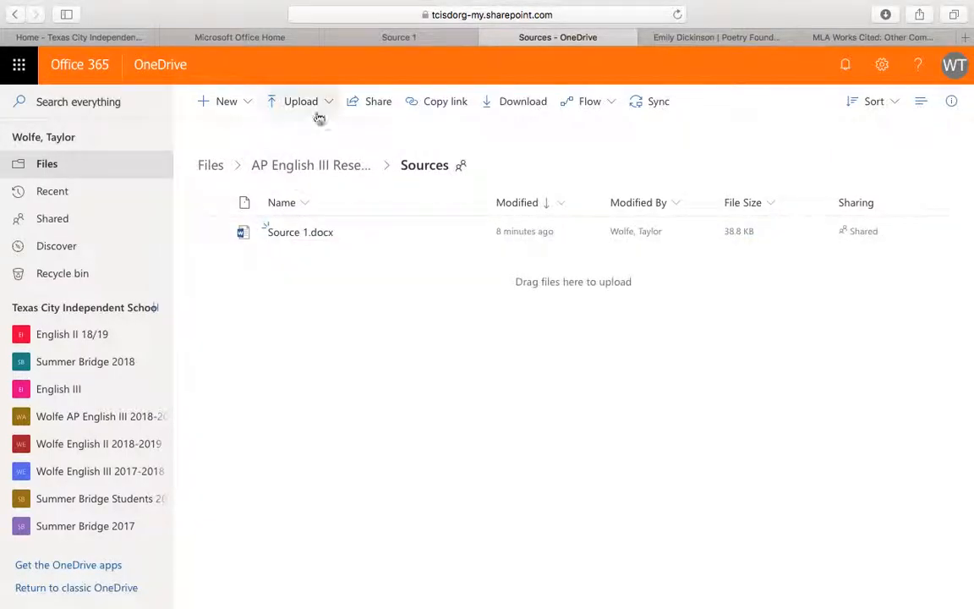
pyautogui.click(248, 105)
pyautogui.click(241, 167)
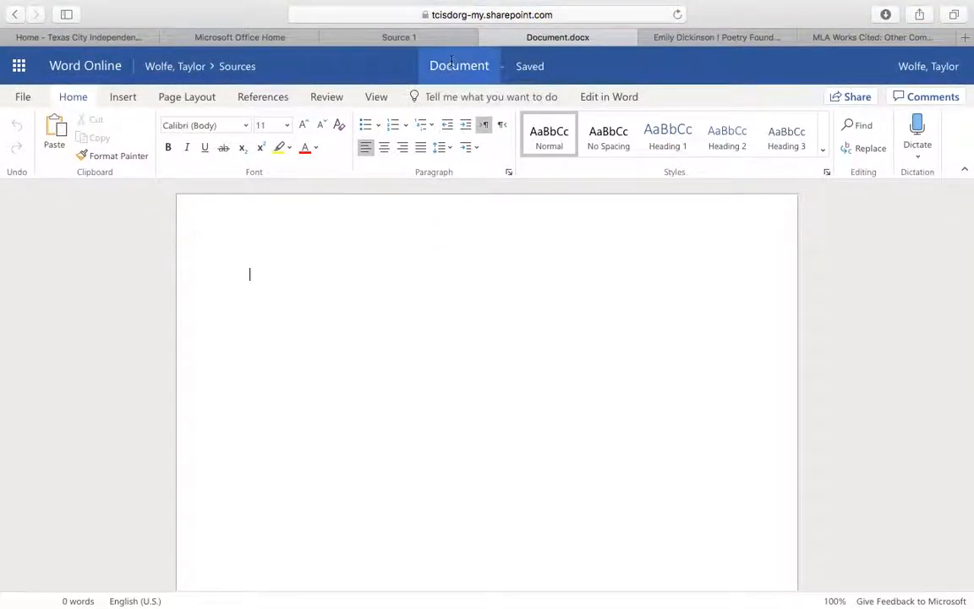
# Rename the new document as Works Cited Page
pyautogui.click(453, 63)
pyautogui.write('Wor')
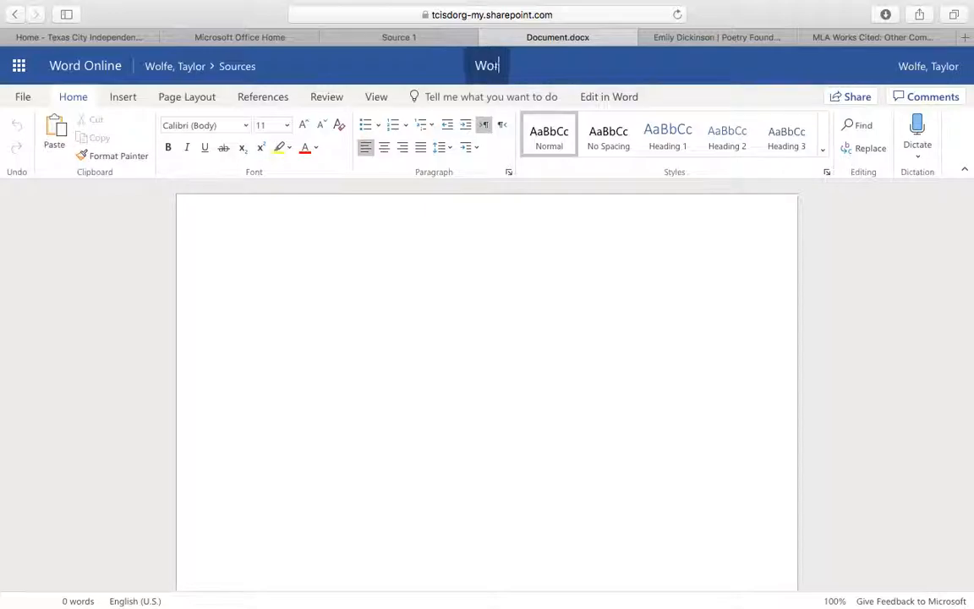
pyautogui.write('ks Cited Page')
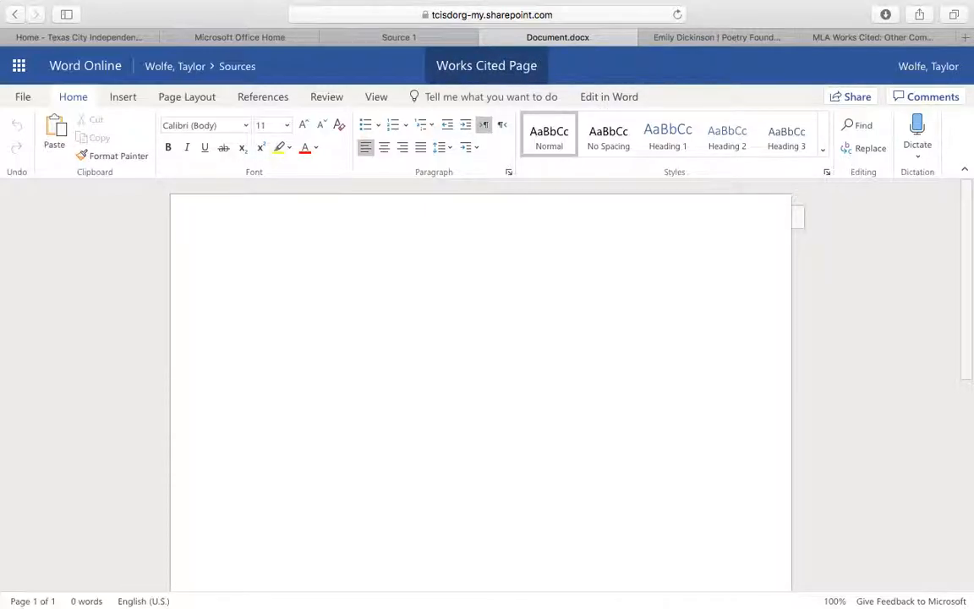
pyautogui.click(471, 246)
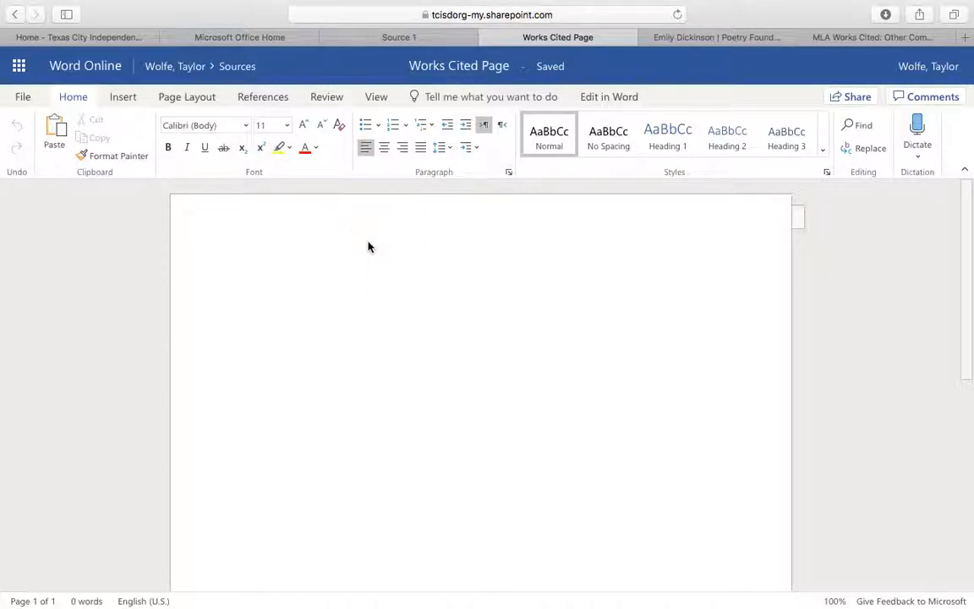
# Set the blank document's font to Times New Roman at size 12
pyautogui.click(245, 125)
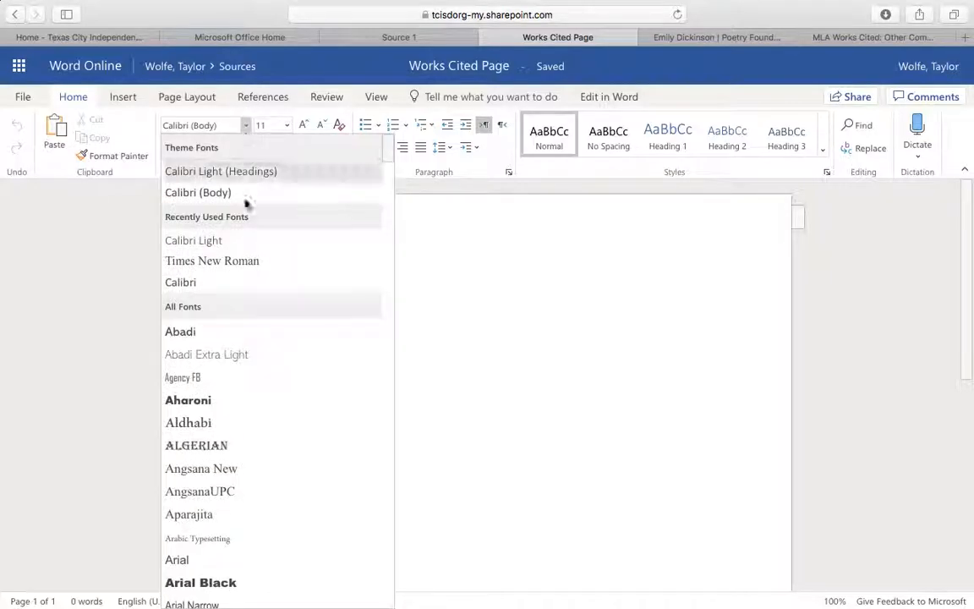
pyautogui.click(254, 262)
pyautogui.click(287, 127)
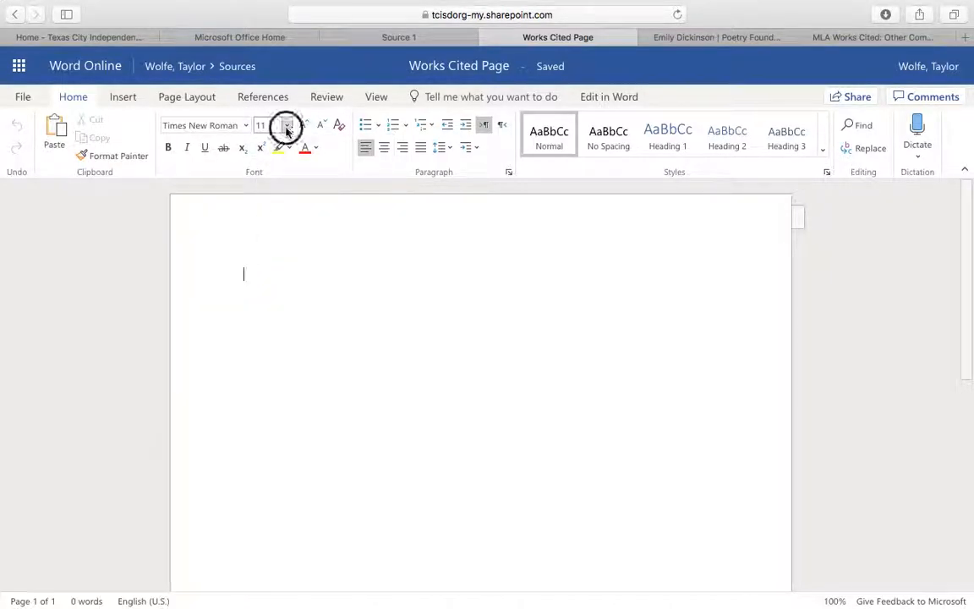
pyautogui.click(278, 220)
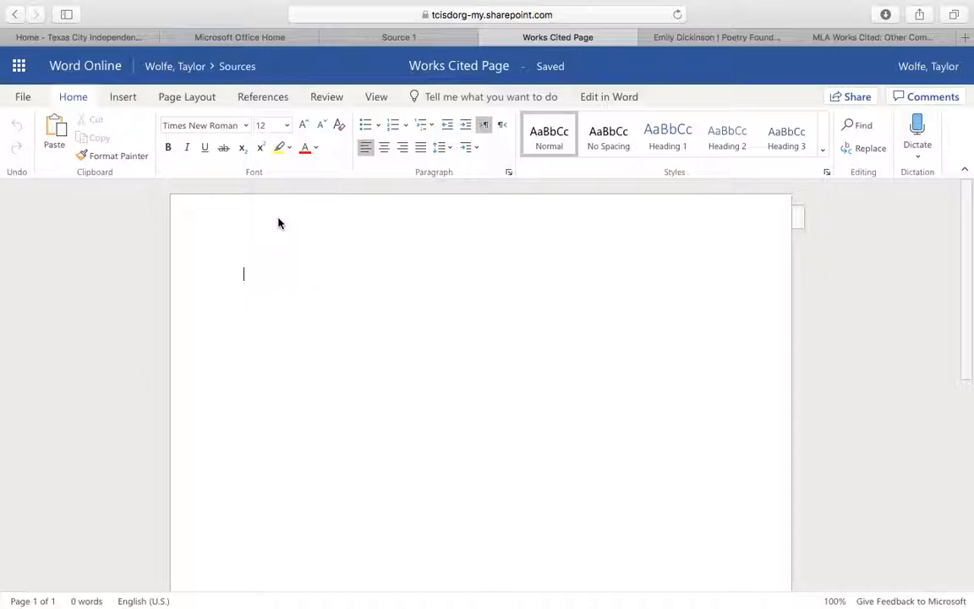
# Set the paragraph spacing after to 0 pt and the line spacing to Double
pyautogui.click(440, 149)
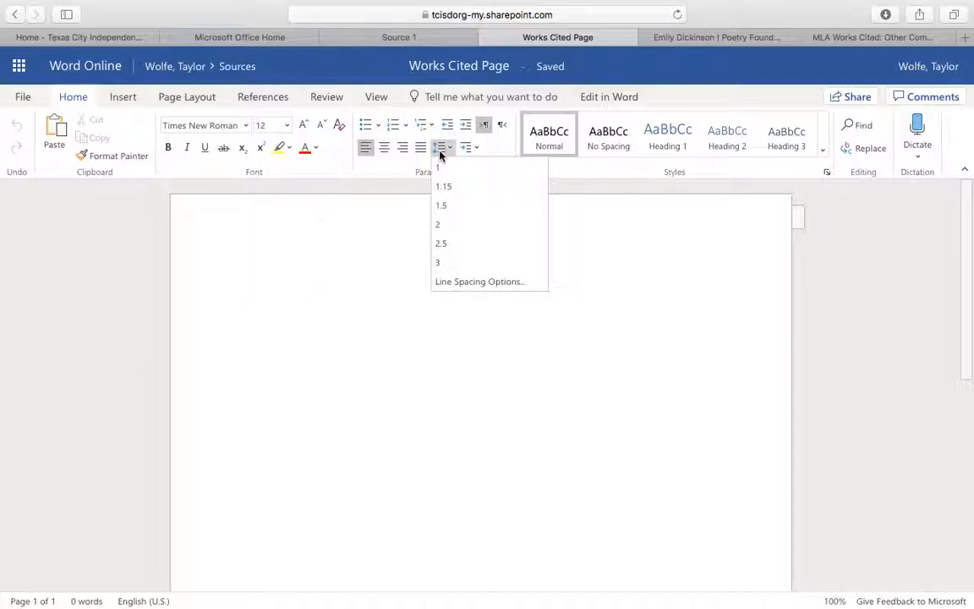
pyautogui.click(489, 281)
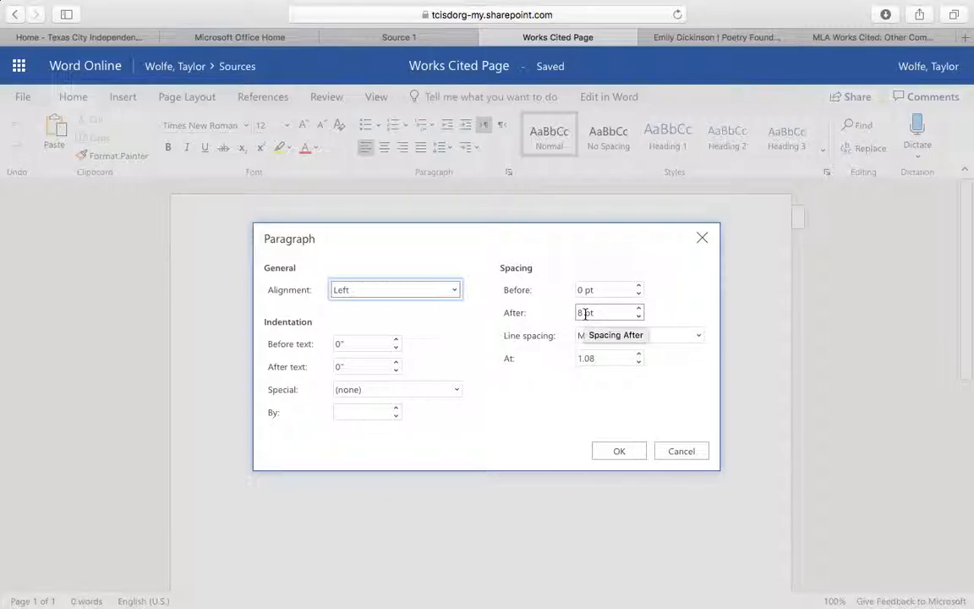
pyautogui.click(639, 317)
pyautogui.click(638, 317)
pyautogui.click(638, 317)
pyautogui.click(639, 318)
pyautogui.click(639, 318)
pyautogui.click(639, 318)
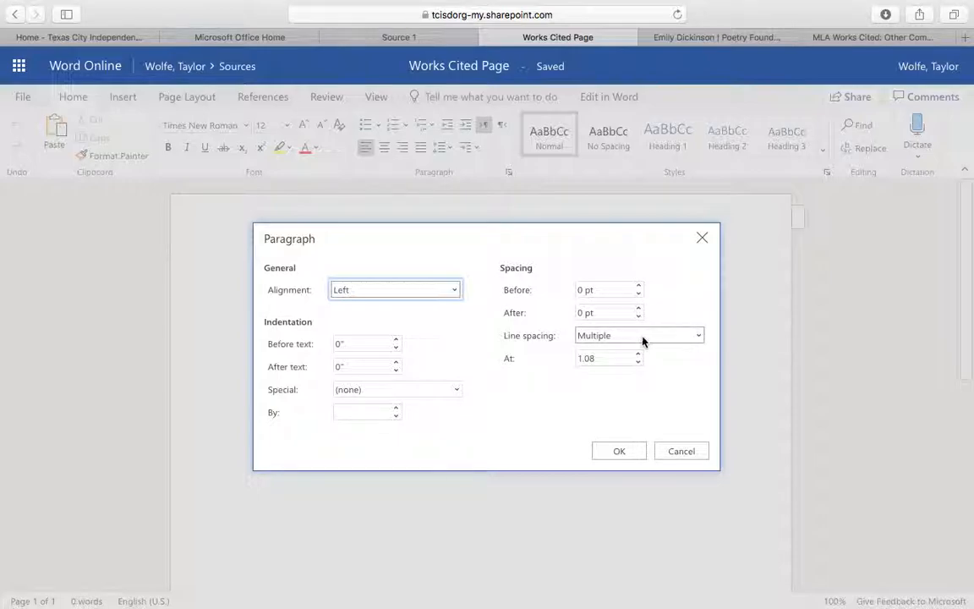
pyautogui.click(642, 339)
pyautogui.click(642, 396)
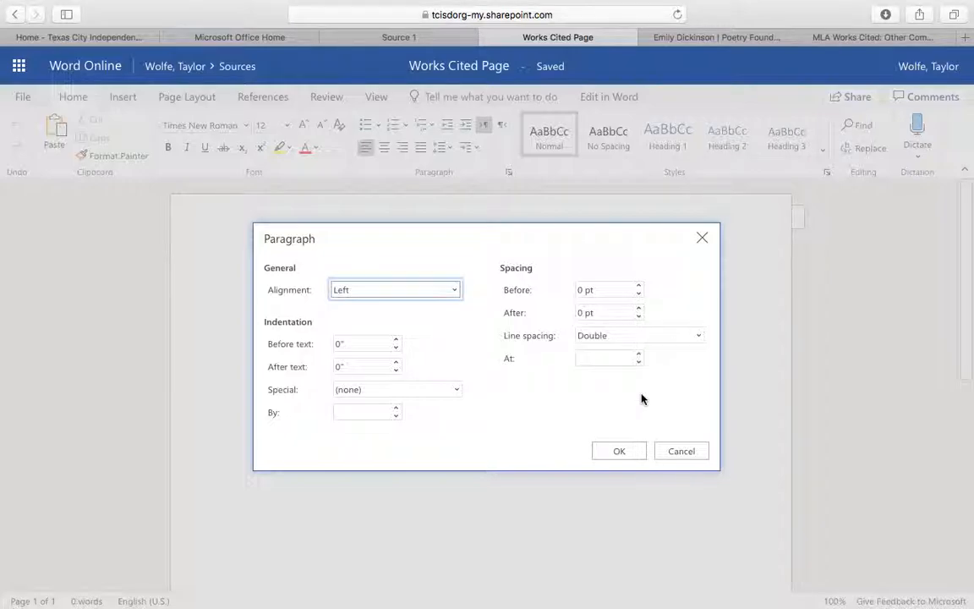
pyautogui.click(623, 457)
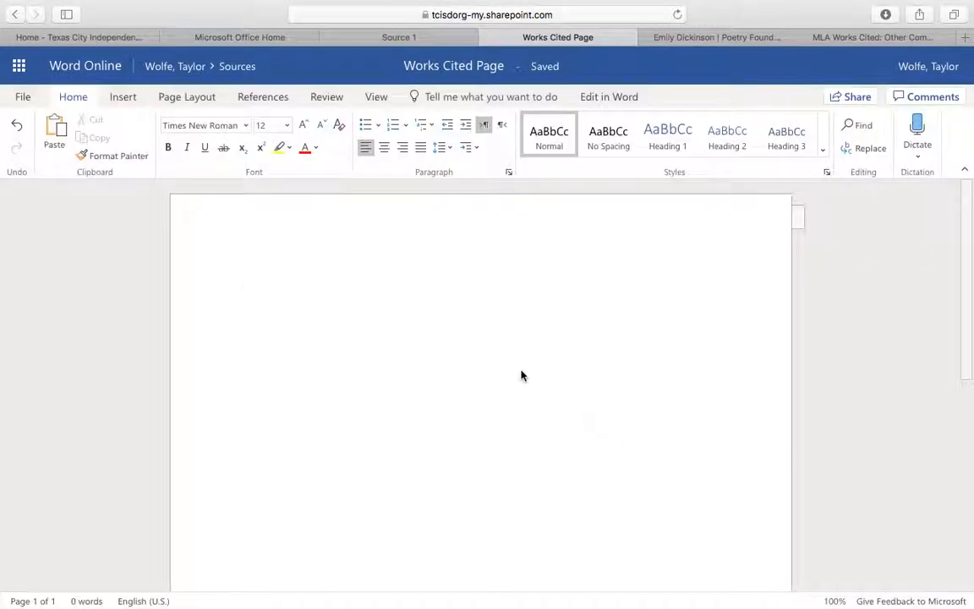
# Add the centered title "Works Cited" and start a left-aligned line below it
pyautogui.click(385, 150)
pyautogui.write('Works Cited')
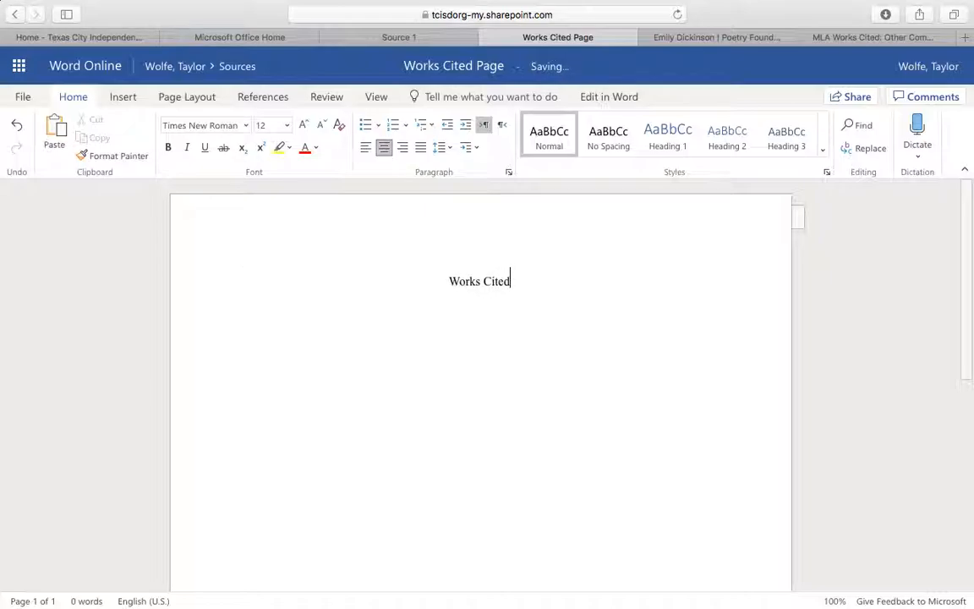
pyautogui.press('Return')
pyautogui.click(366, 151)
# Copy the "Emily Dickinson" Poetry Foundation citation from the end of Source 1 and paste it below the title in Works Cited Page
pyautogui.click(398, 38)
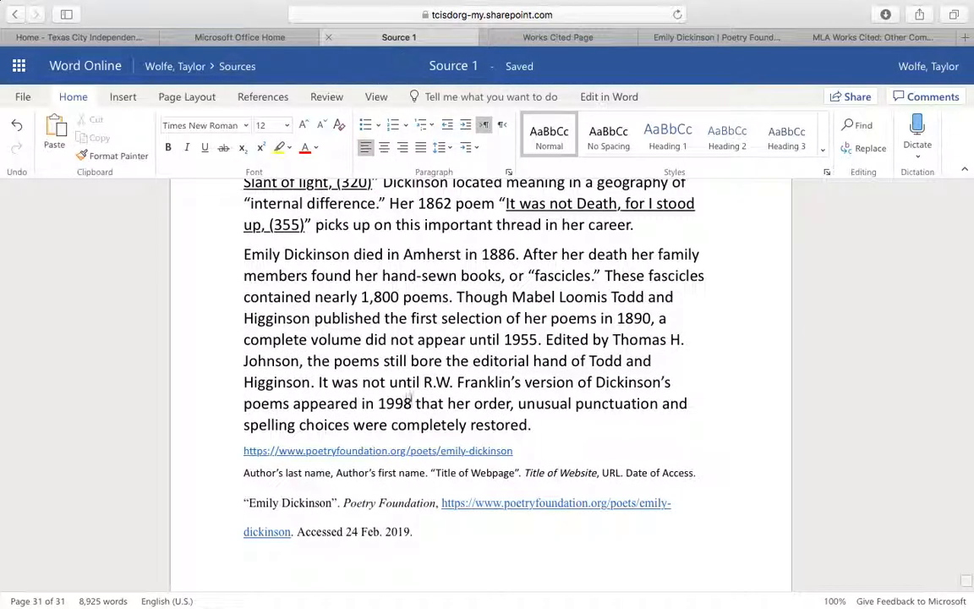
pyautogui.moveTo(414, 533); pyautogui.dragTo(244, 504)
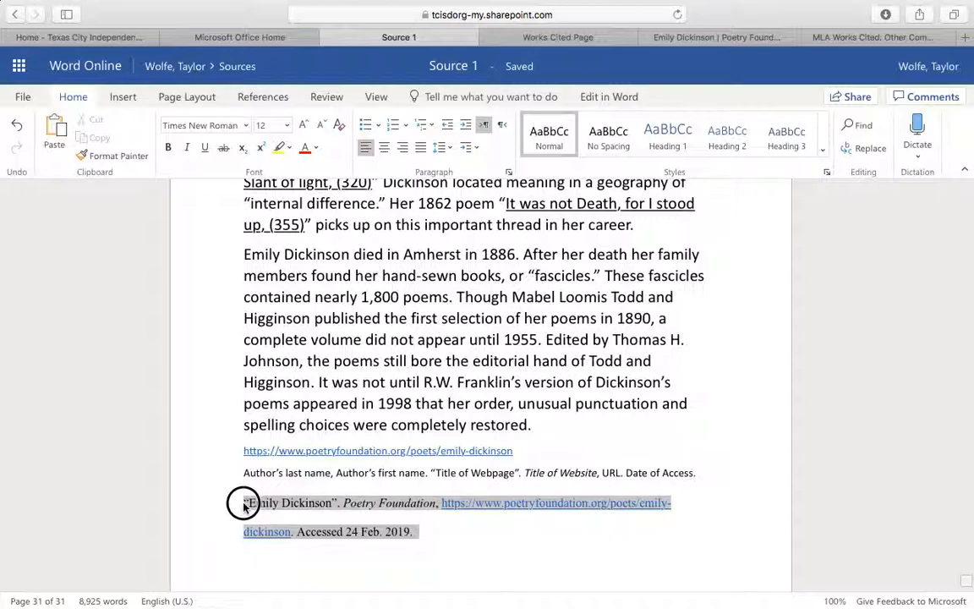
pyautogui.write('https://www.poetryfoundation.org/poets/emily-dickinson')
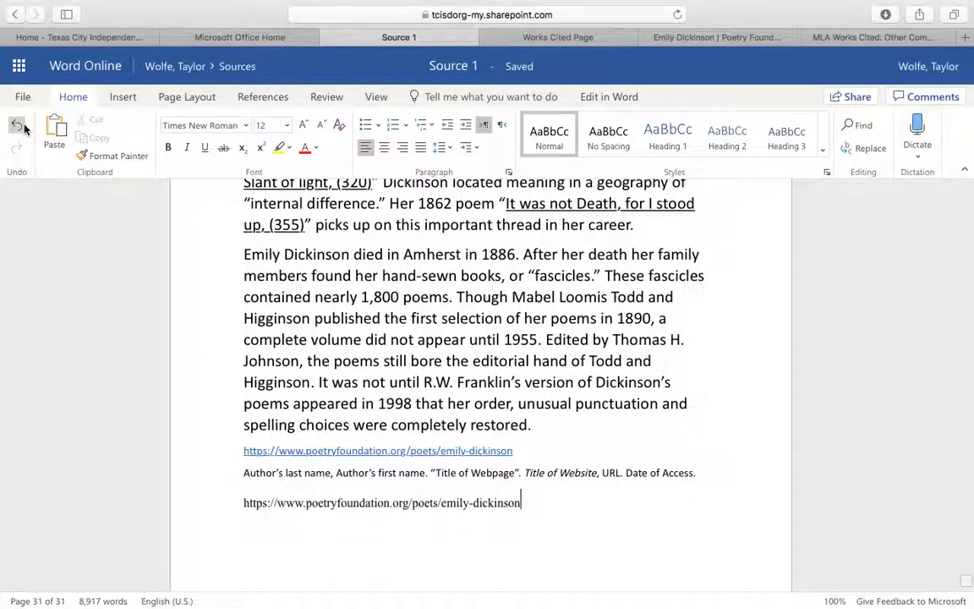
pyautogui.click(25, 129)
pyautogui.press('super+c')
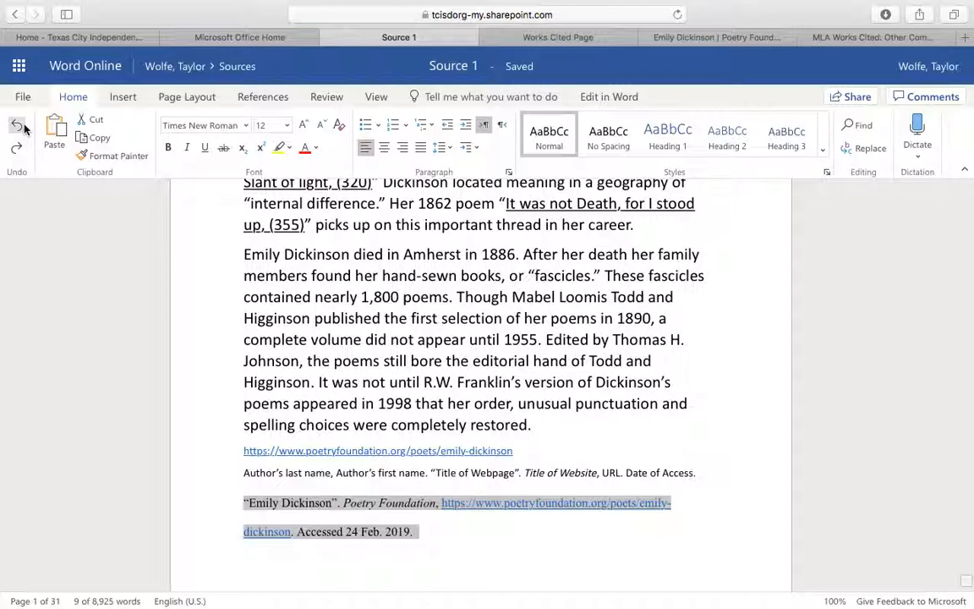
pyautogui.click(575, 37)
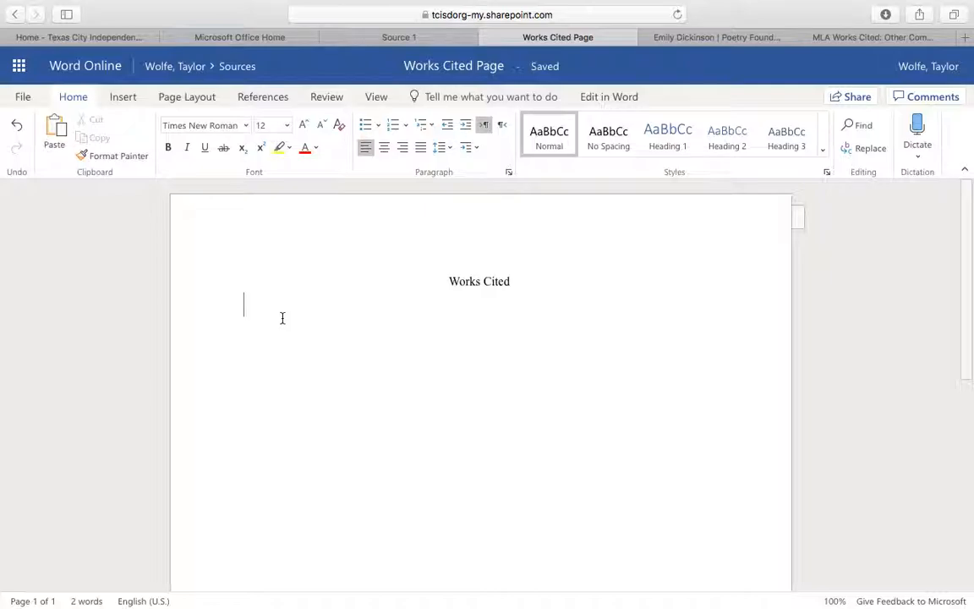
pyautogui.press('super+v')
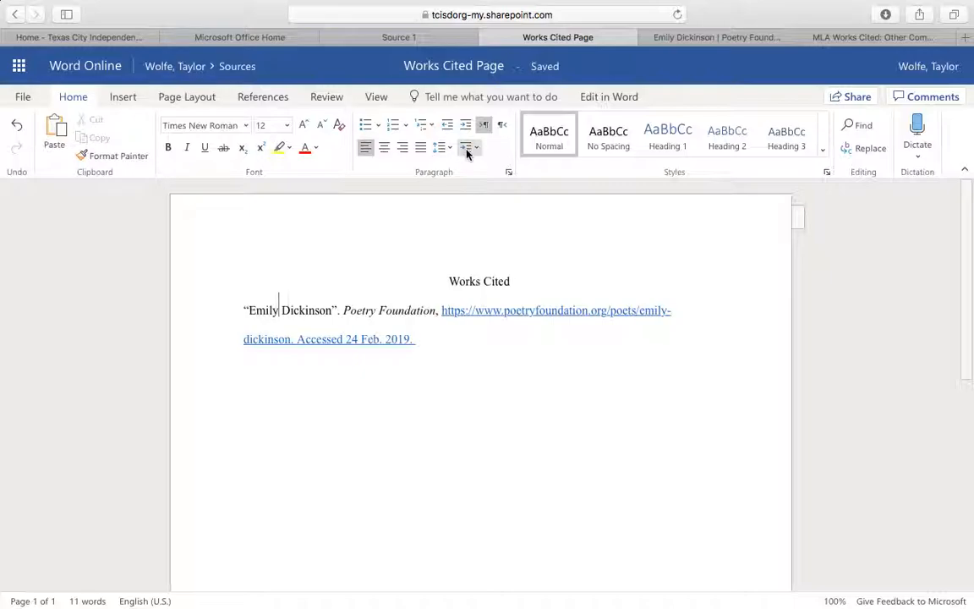
# Apply a hanging indent to the pasted citation and start a new line after it
pyautogui.click(475, 150)
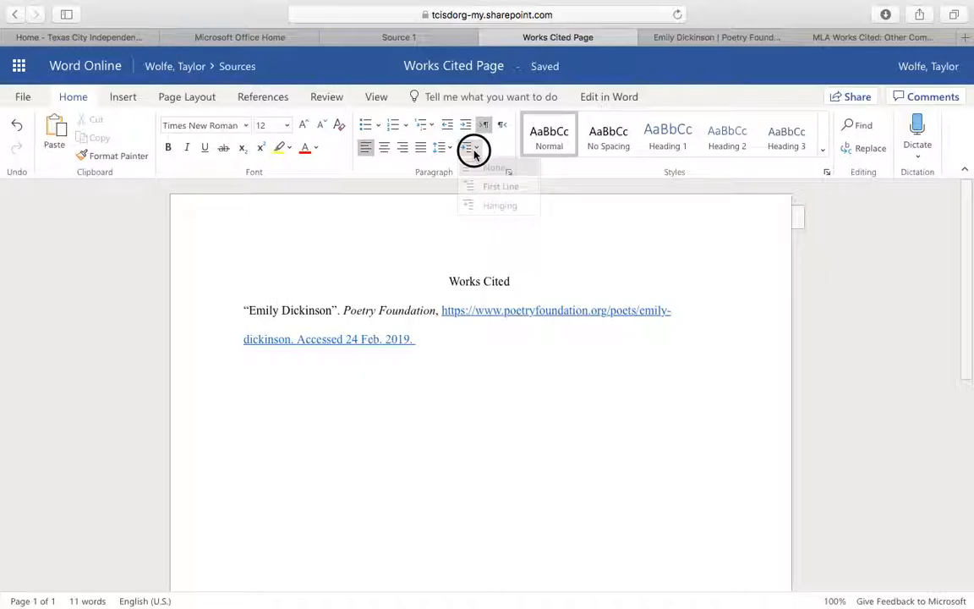
pyautogui.click(501, 206)
pyautogui.click(498, 341)
pyautogui.press('Return')
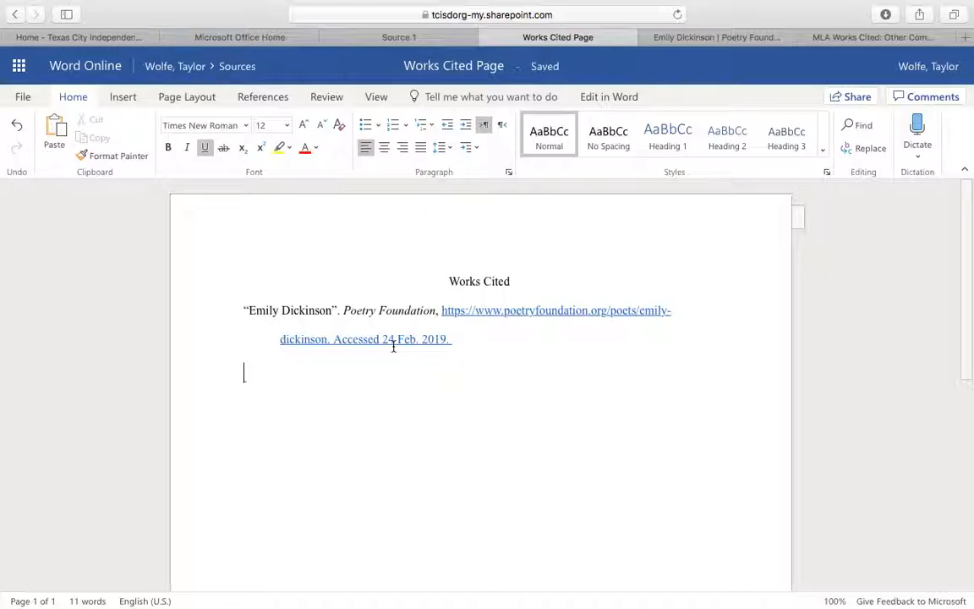
# Separate "Accessed 24 Feb. 2019." from the link with an extra space, remove its underline and make its text black
pyautogui.click(332, 343)
pyautogui.moveTo(467, 339); pyautogui.dragTo(337, 340)
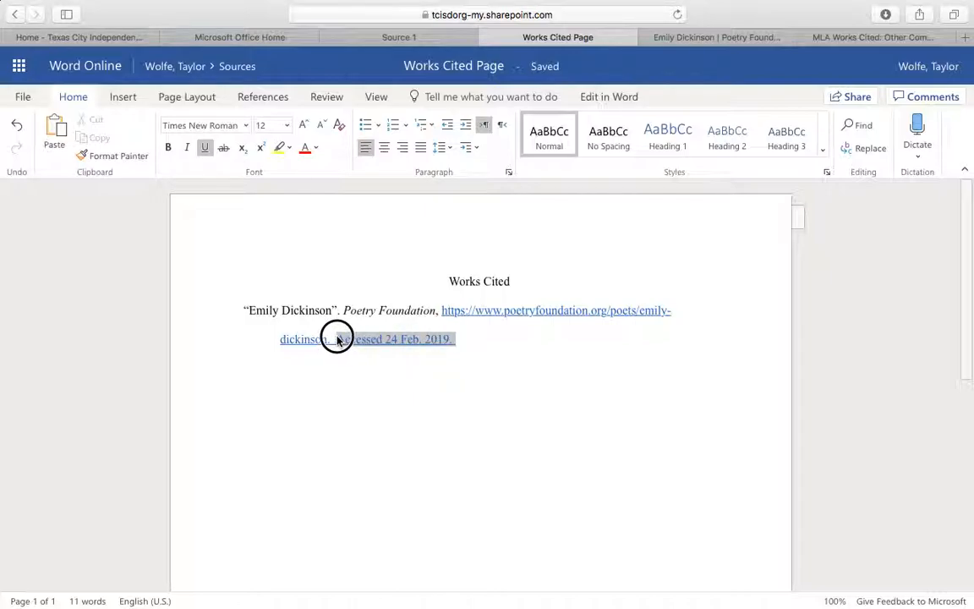
pyautogui.click(387, 313)
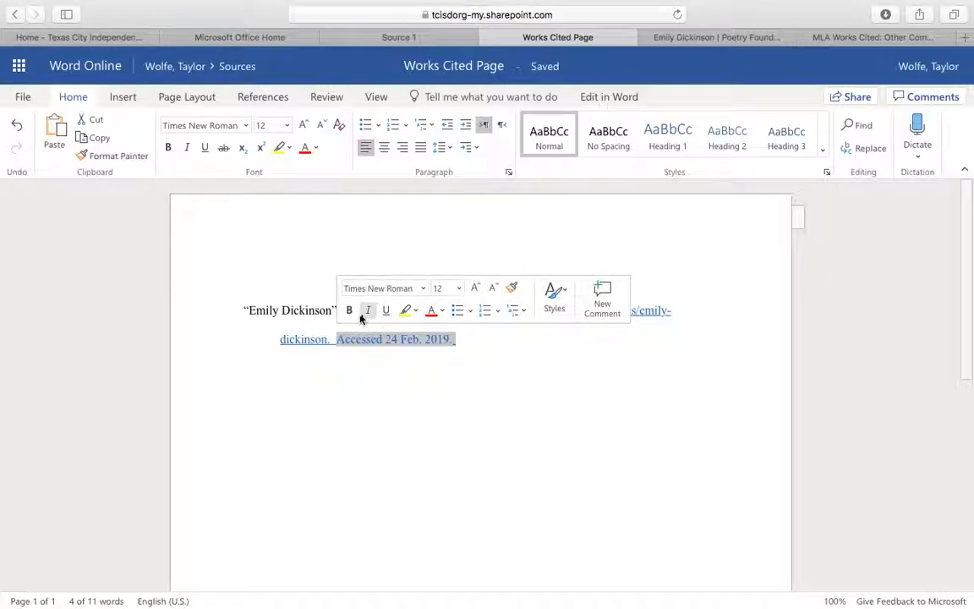
pyautogui.click(444, 311)
pyautogui.click(441, 329)
pyautogui.click(461, 340)
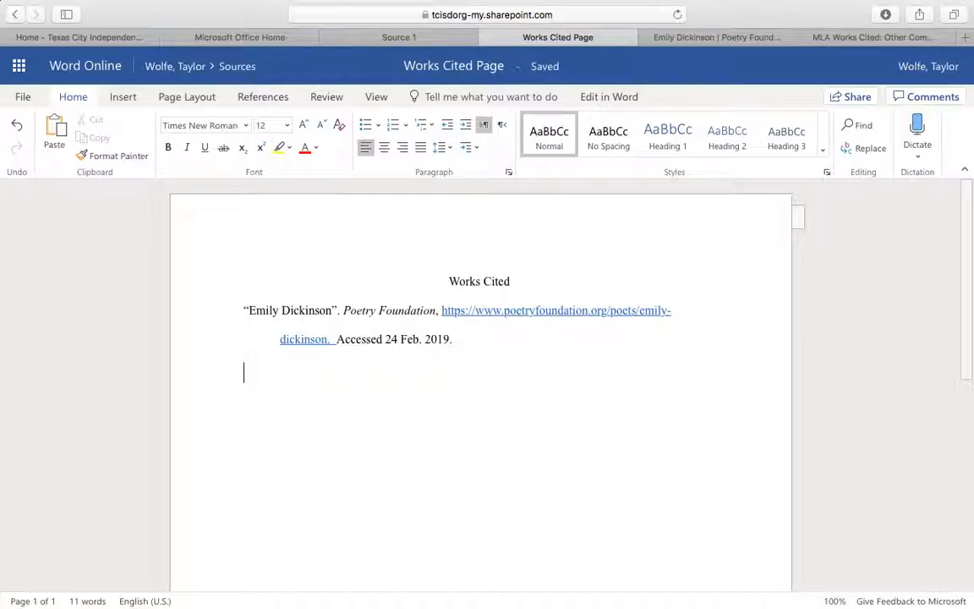
pyautogui.click(412, 337)
pyautogui.moveTo(412, 336); pyautogui.dragTo(452, 340)
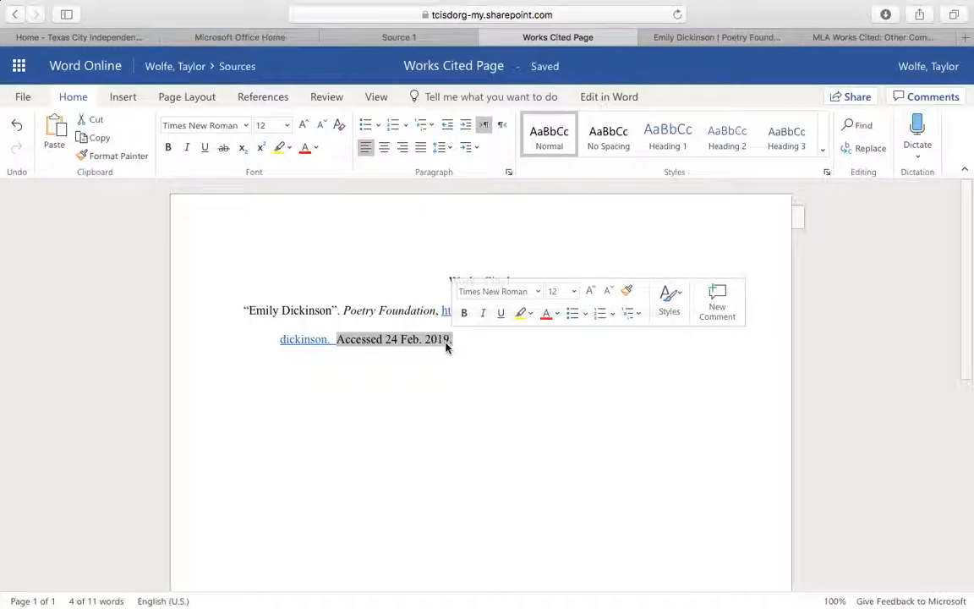
pyautogui.click(279, 373)
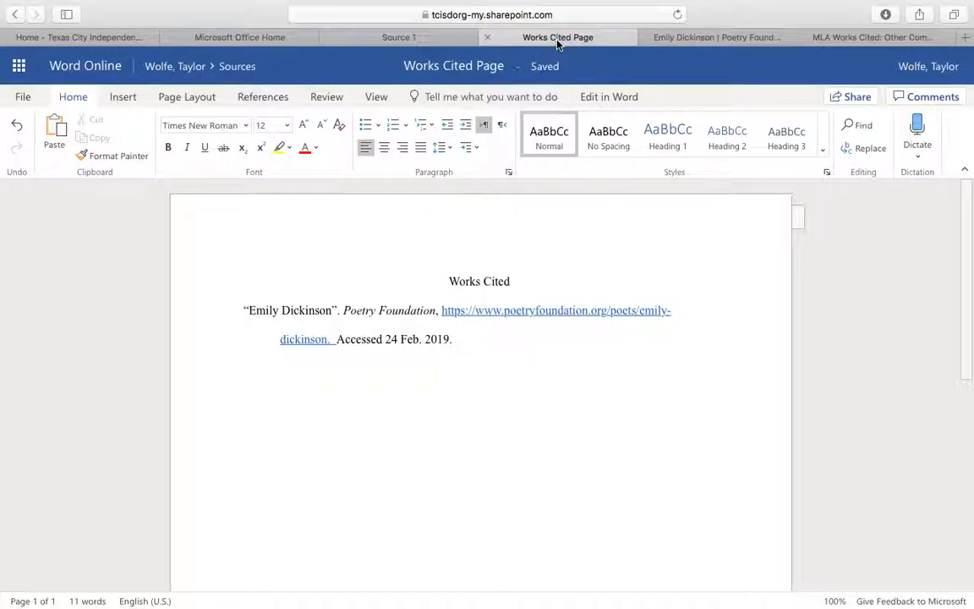
# Switch back to the Source 1 document and return to its opening paragraph about Emily Dickinson
pyautogui.click(406, 38)
pyautogui.click(721, 344)
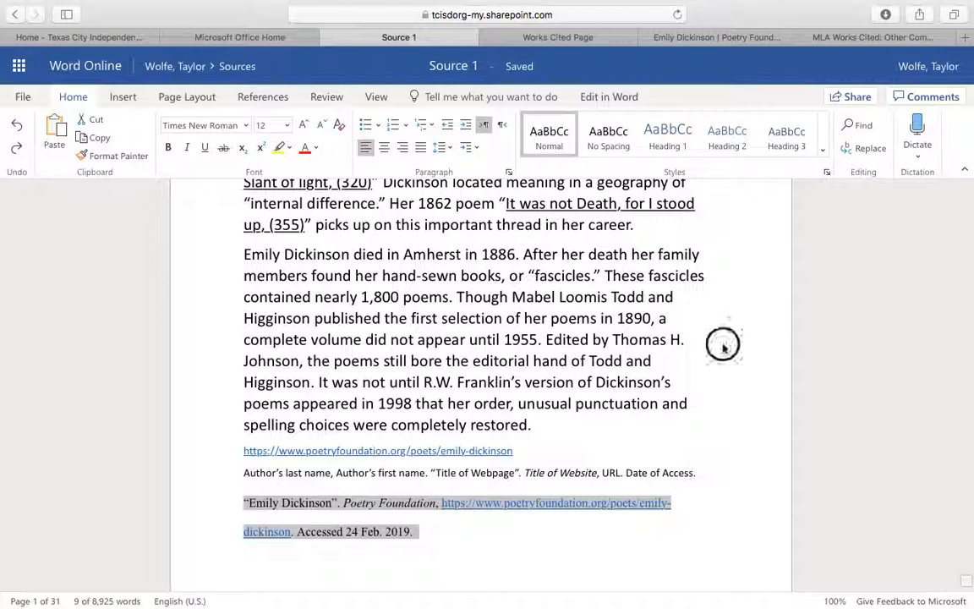
pyautogui.press('Up')
pyautogui.press('Up')
pyautogui.press('Up')
pyautogui.press('Up')
pyautogui.press('Up')
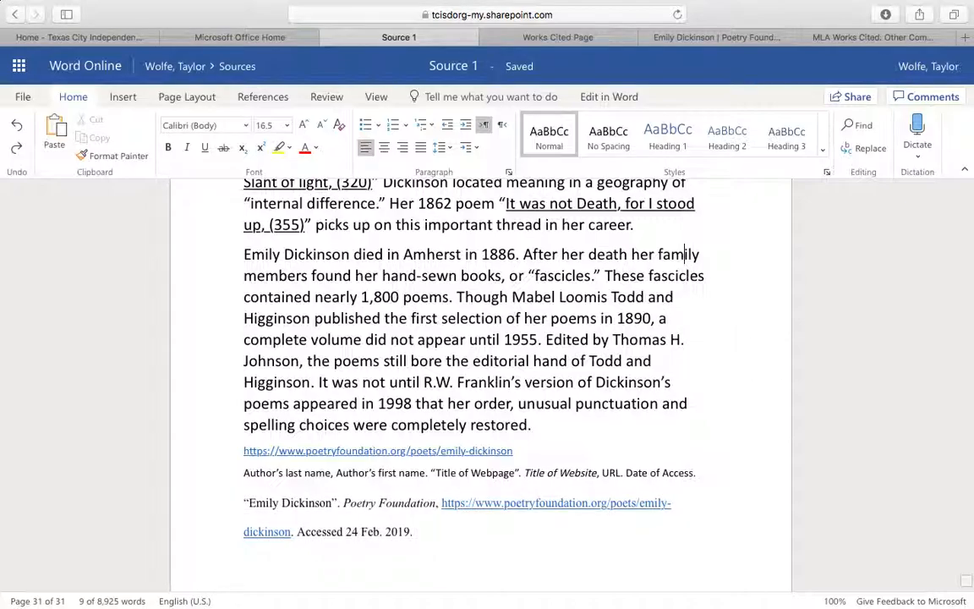
pyautogui.click(639, 317)
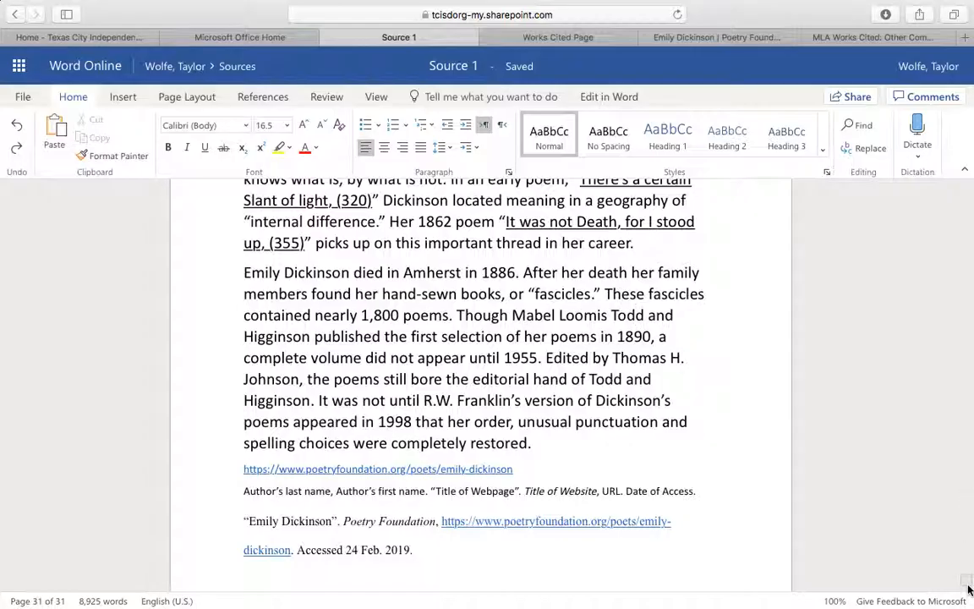
pyautogui.scroll(2, 967, 587)
pyautogui.moveTo(967, 586); pyautogui.dragTo(970, 198)
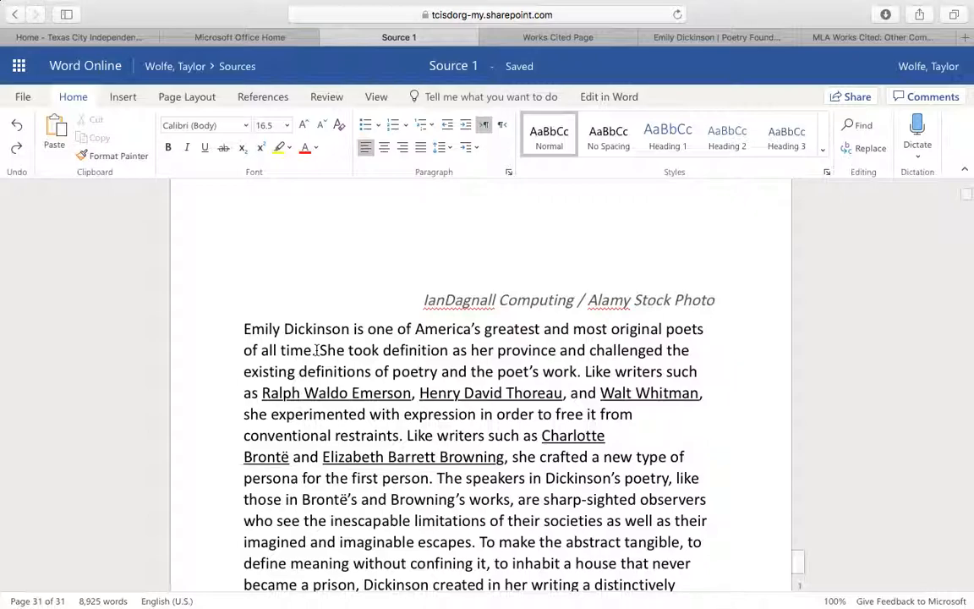
pyautogui.moveTo(316, 351); pyautogui.dragTo(246, 333)
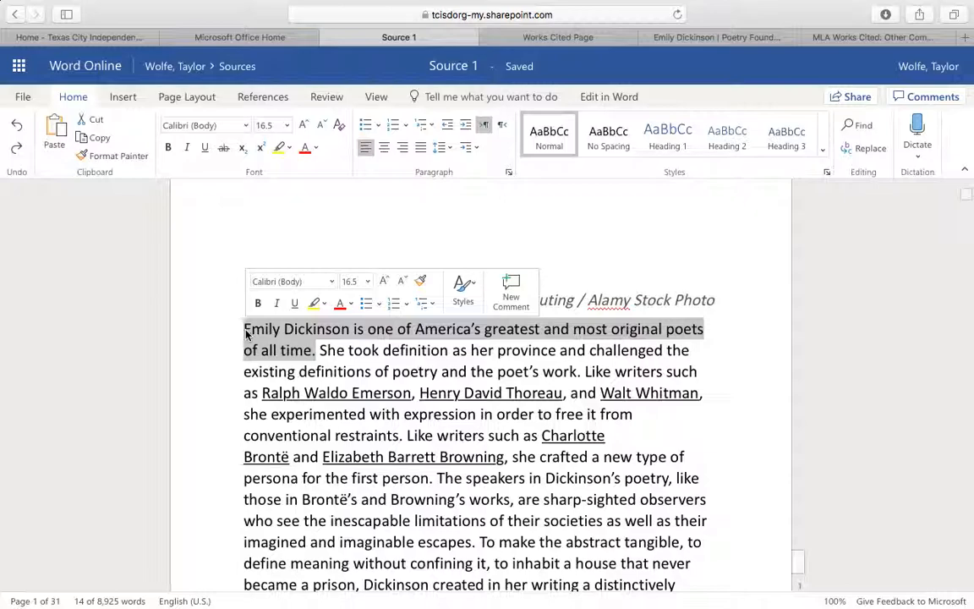
pyautogui.click(526, 280)
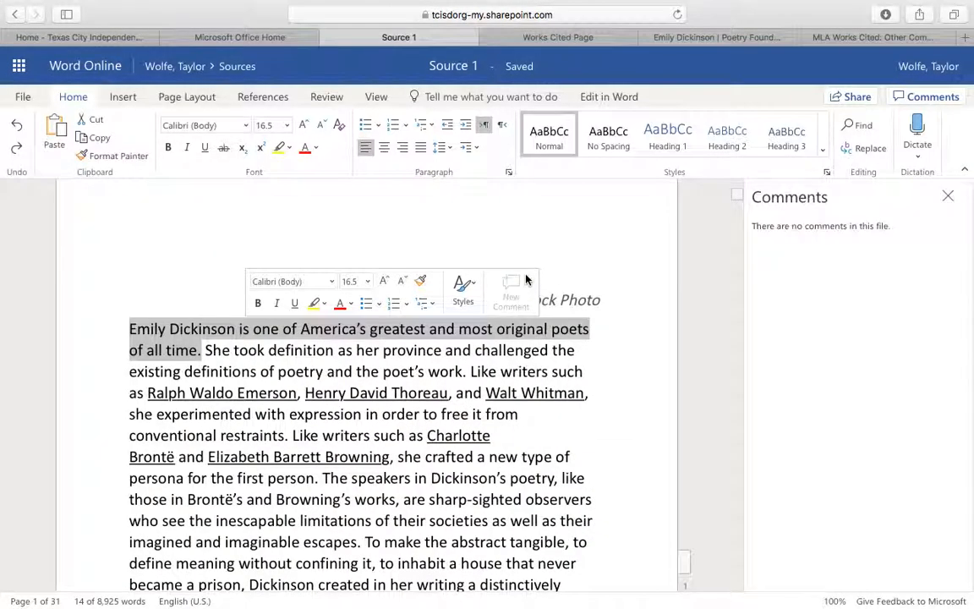
pyautogui.write('ceg')
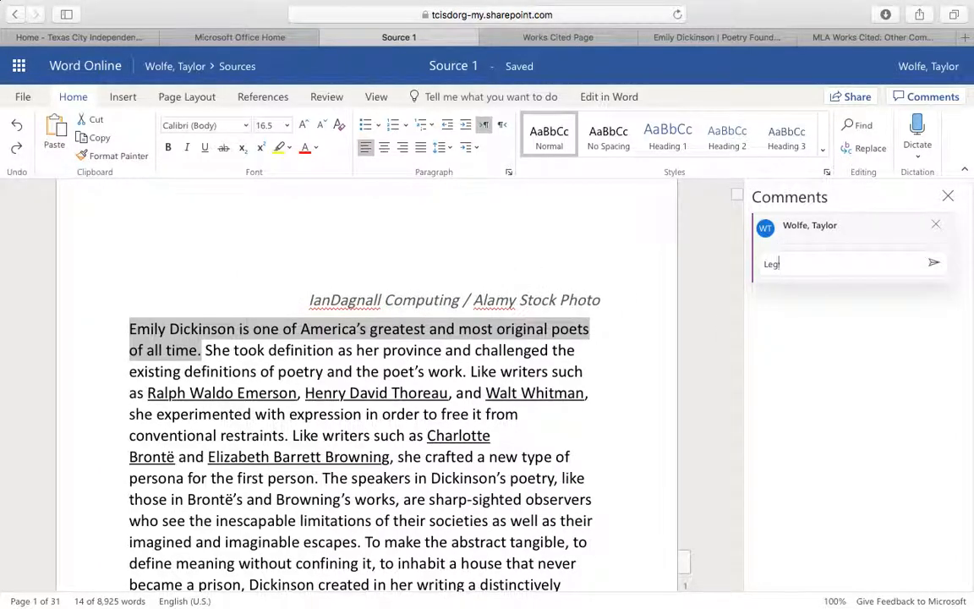
pyautogui.write('acy')
pyautogui.click(937, 225)
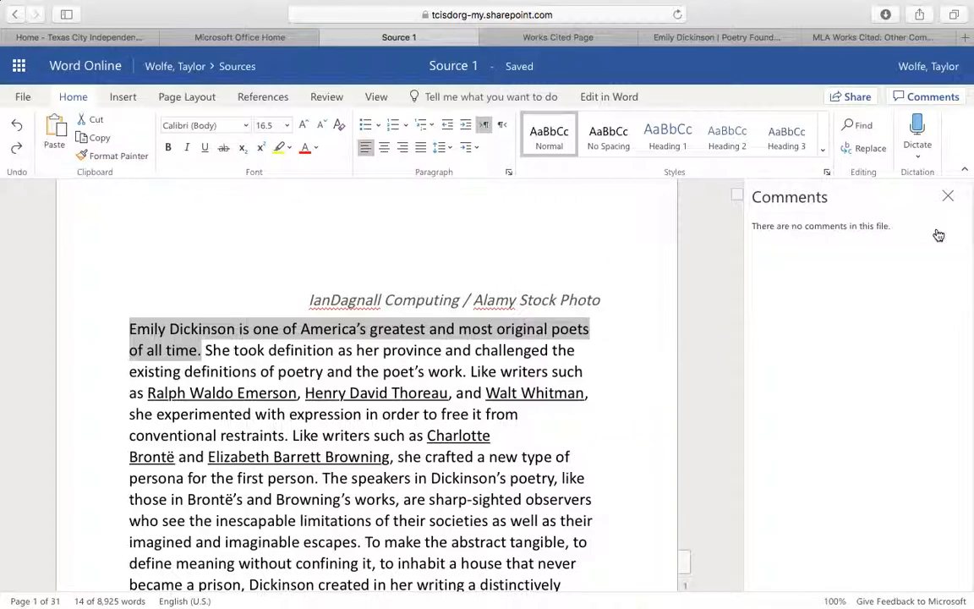
# Post the comment "Legacy" on the sentence calling Emily Dickinson one of America's greatest poets, and close the comments
pyautogui.click(378, 335)
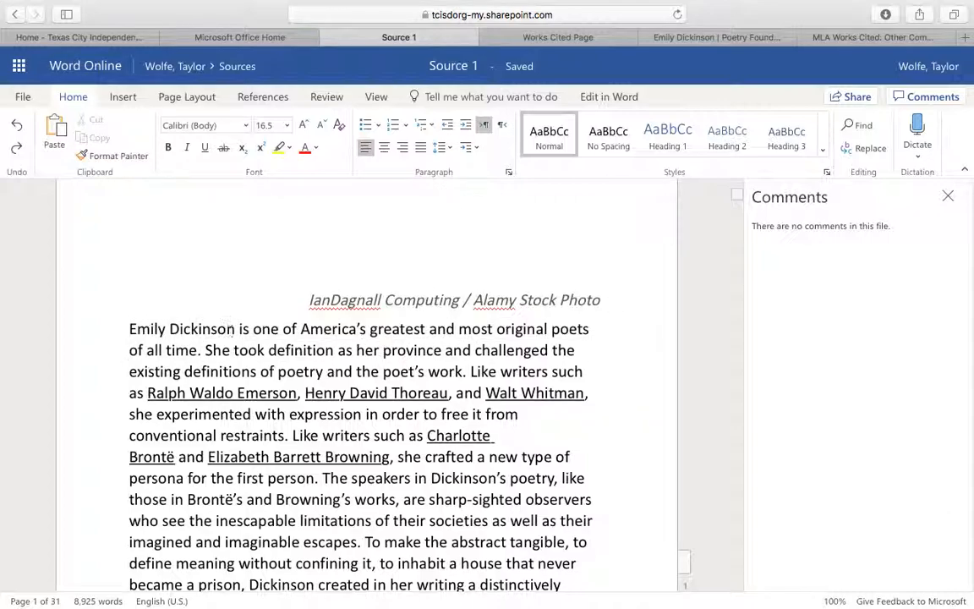
pyautogui.moveTo(201, 350); pyautogui.dragTo(130, 331)
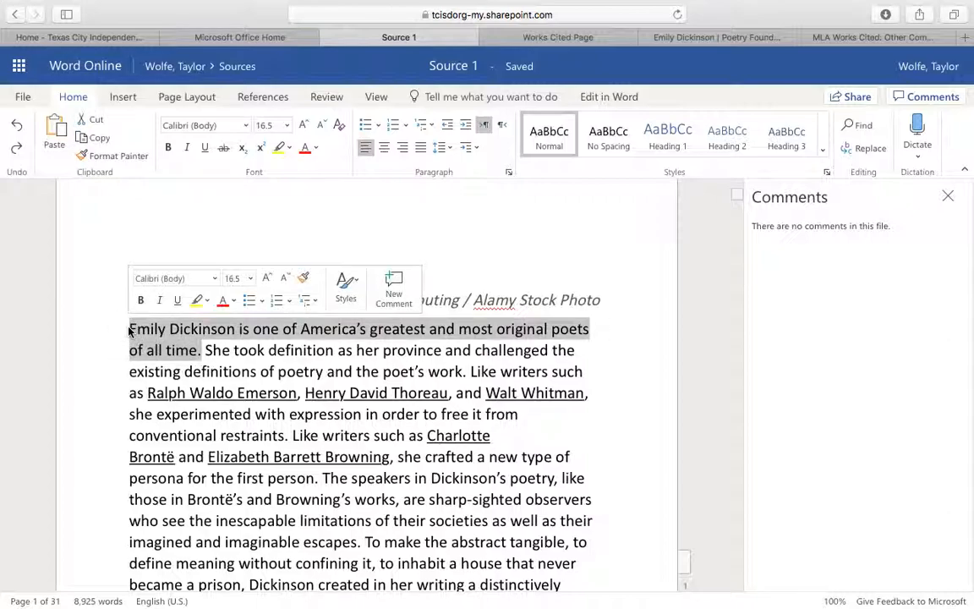
pyautogui.click(394, 304)
pyautogui.write('Legacy')
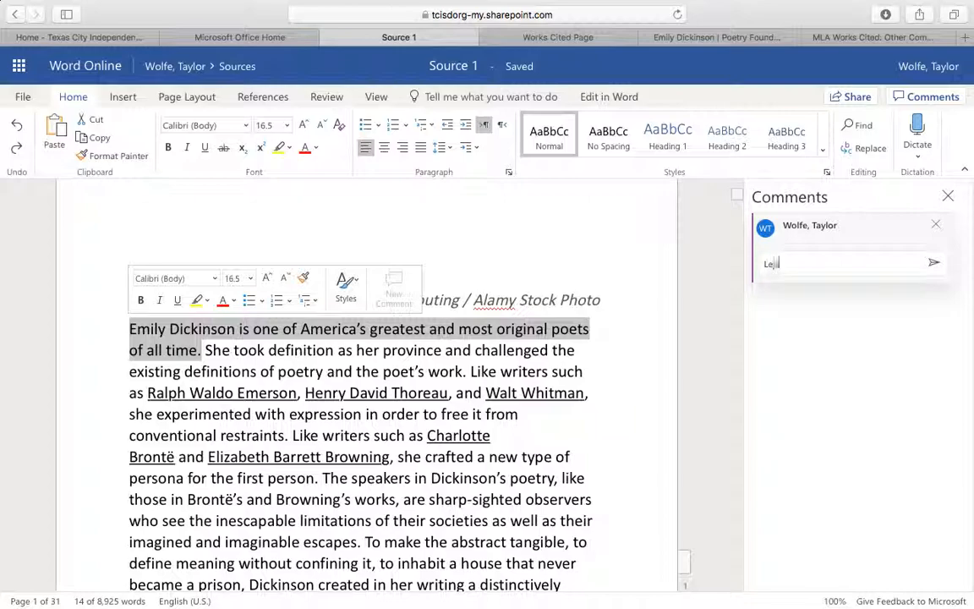
pyautogui.click(934, 262)
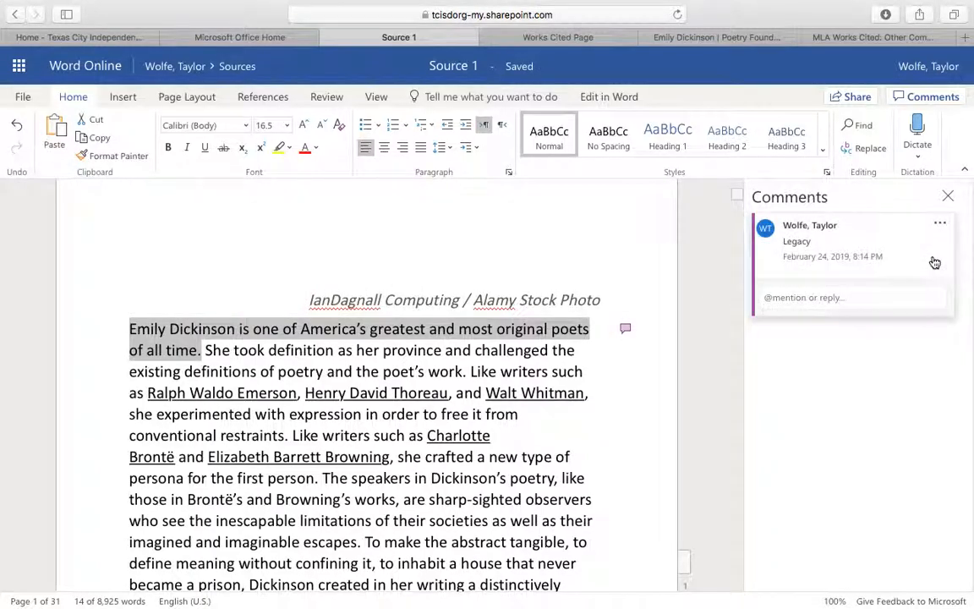
pyautogui.click(628, 256)
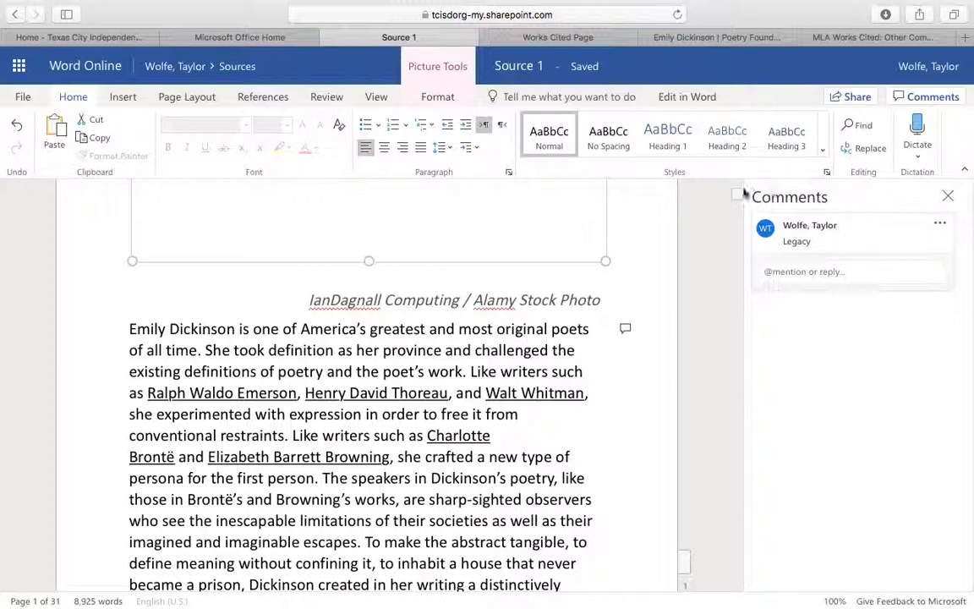
pyautogui.click(949, 197)
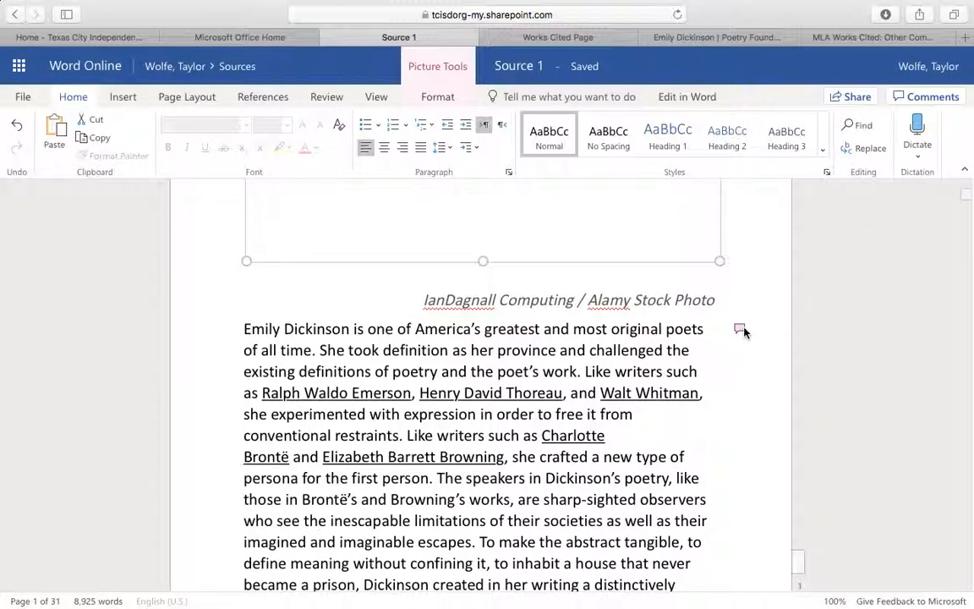
pyautogui.click(515, 329)
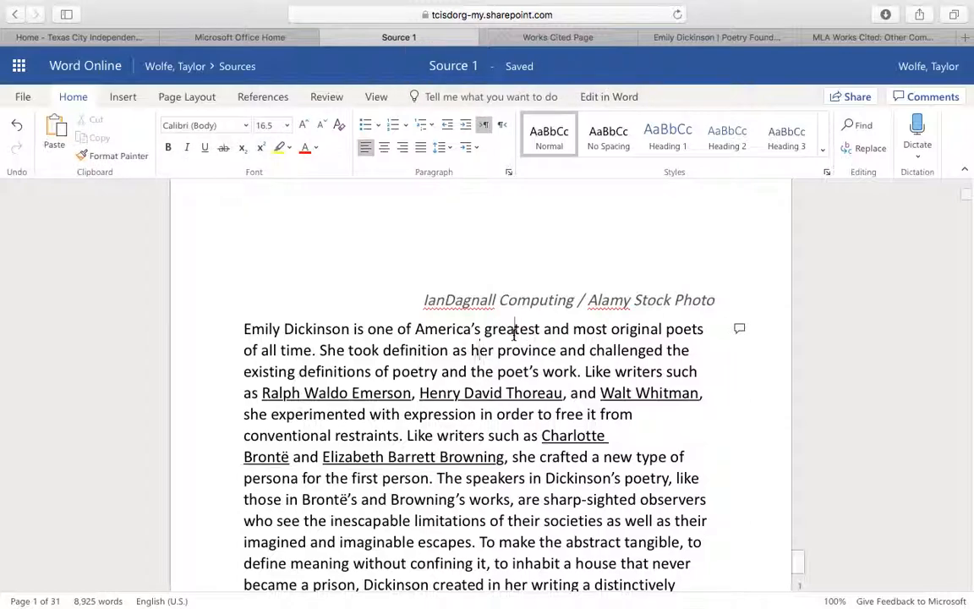
# Reopen the comment attached to the opening sentence to review it, and hide the comments again
pyautogui.click(738, 330)
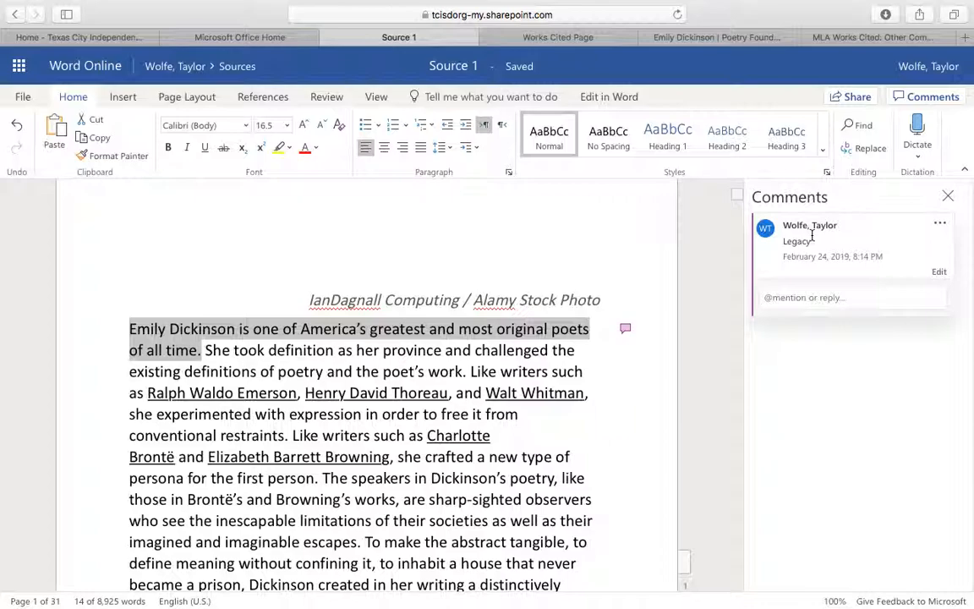
pyautogui.click(627, 401)
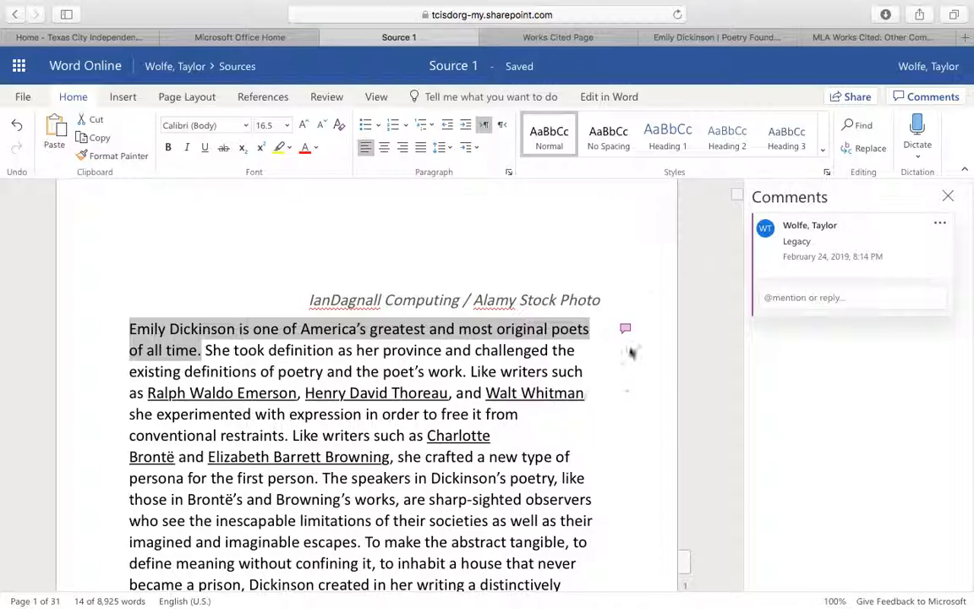
pyautogui.click(948, 200)
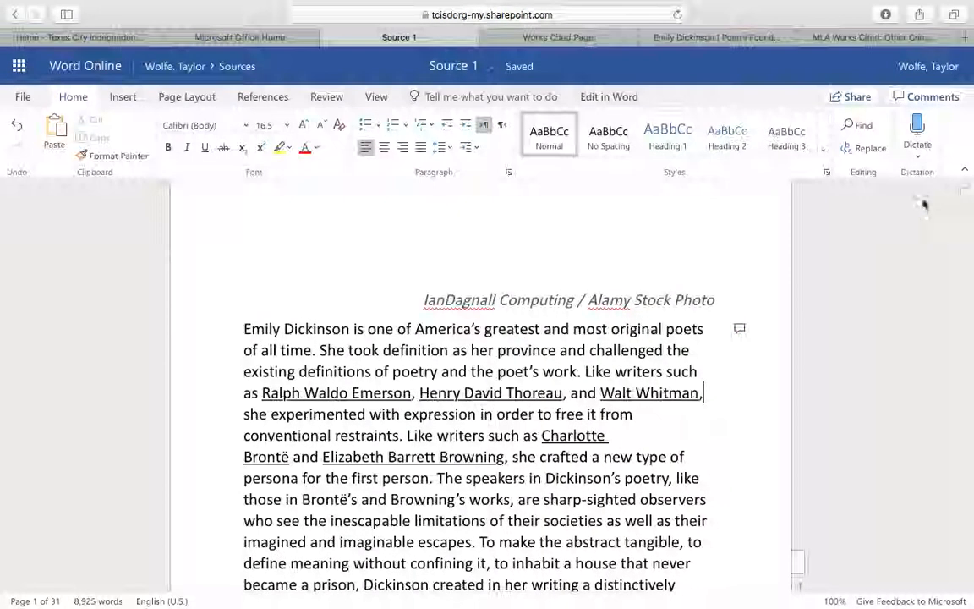
# Find "death" in the document and go to its occurrence in the poem line "Termed by the Brokers"
pyautogui.click(471, 97)
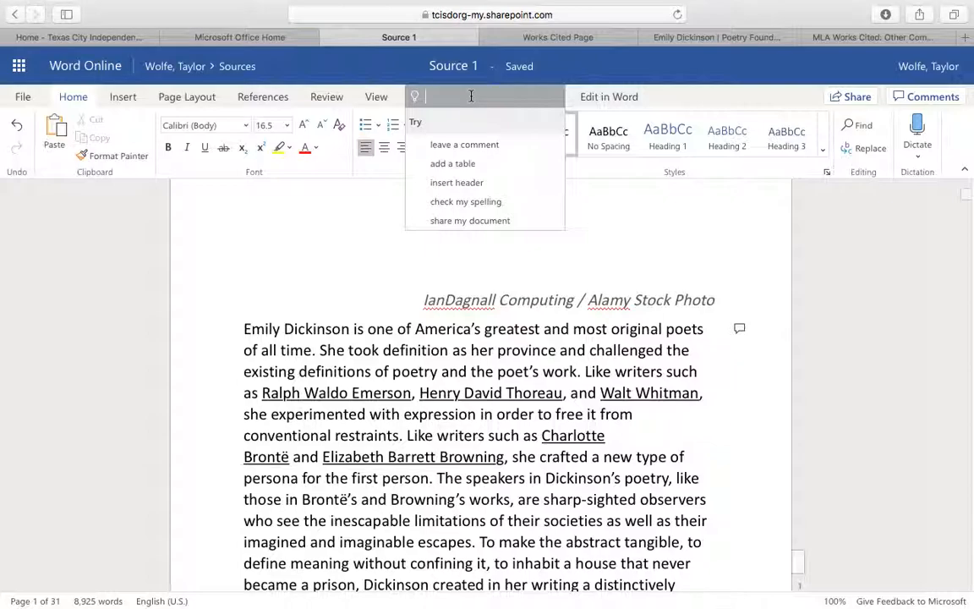
pyautogui.write('death')
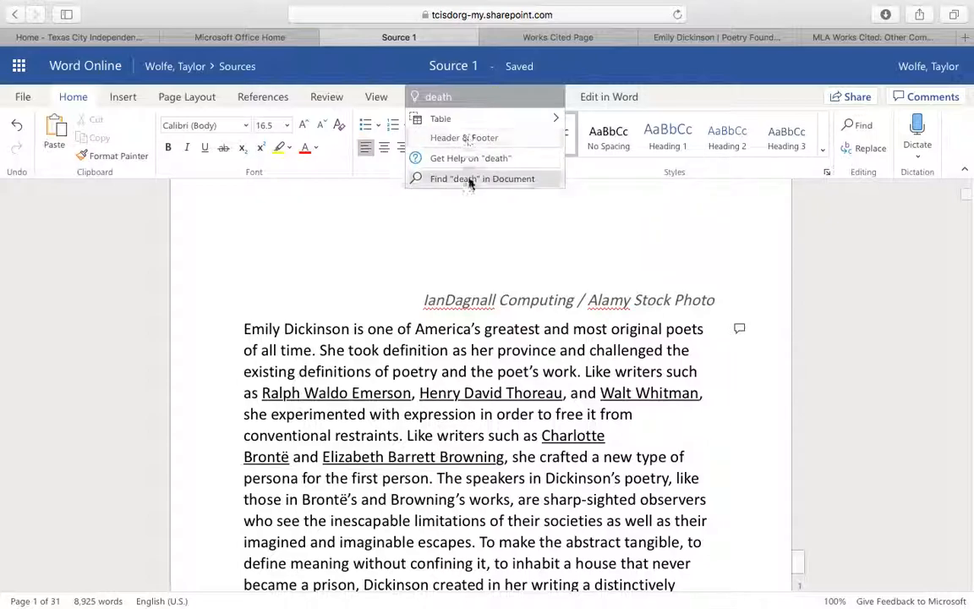
pyautogui.click(499, 179)
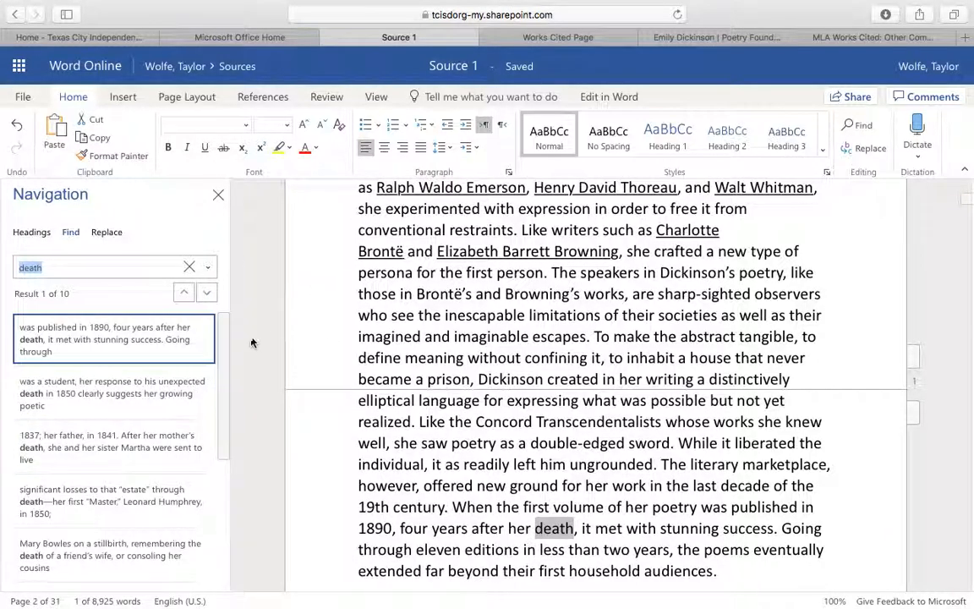
pyautogui.moveTo(221, 362); pyautogui.dragTo(213, 469)
pyautogui.click(128, 446)
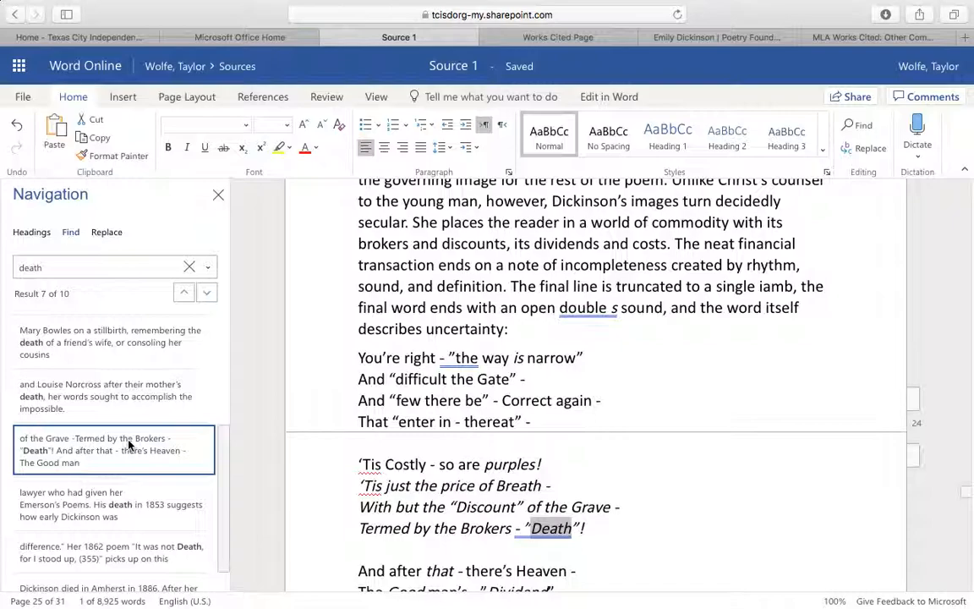
# Post the comment "Death, Style, theme" on the whole poem from "You're right" to "I guess"
pyautogui.click(588, 530)
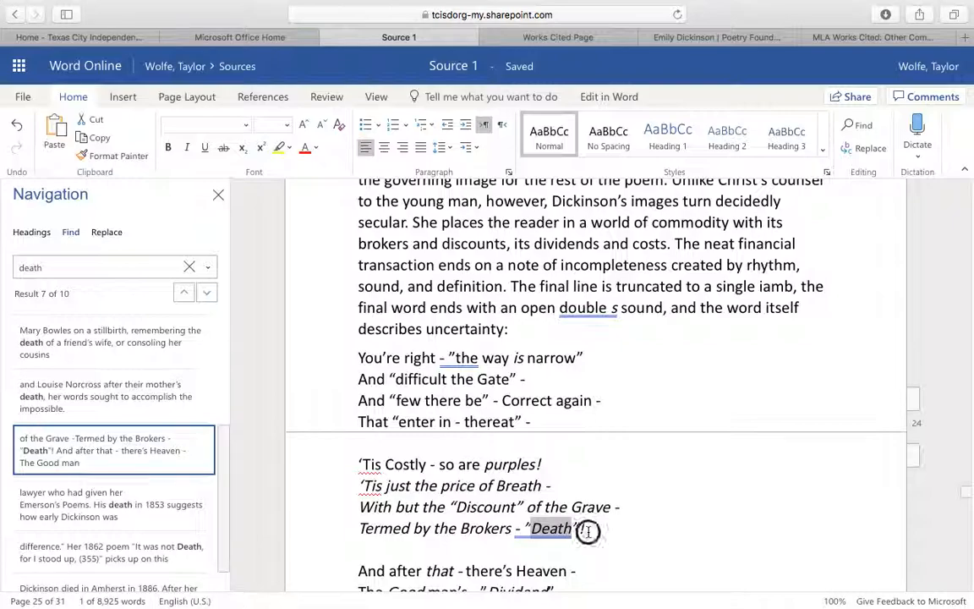
pyautogui.moveTo(589, 529); pyautogui.dragTo(528, 534)
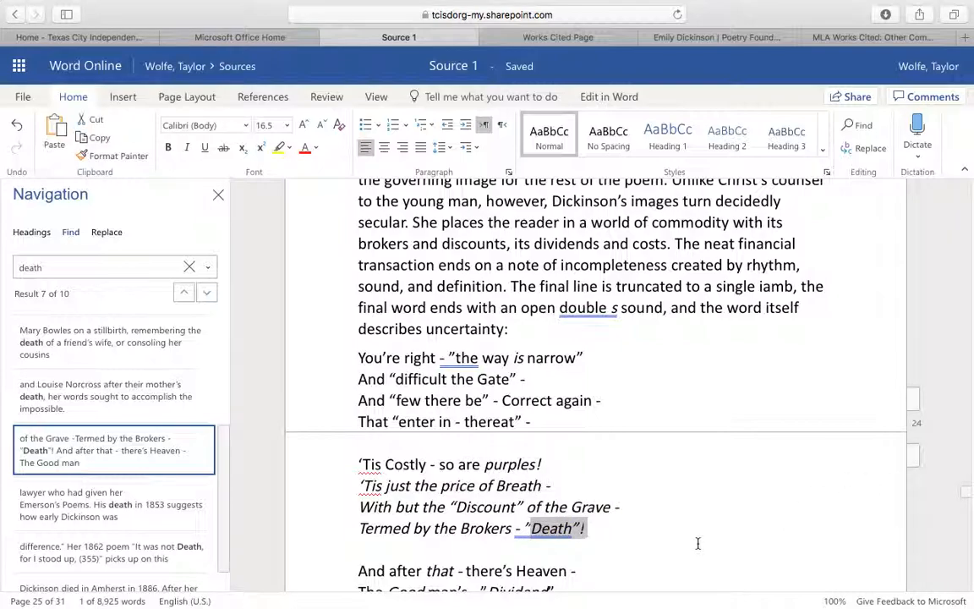
pyautogui.scroll(-5, 698, 543)
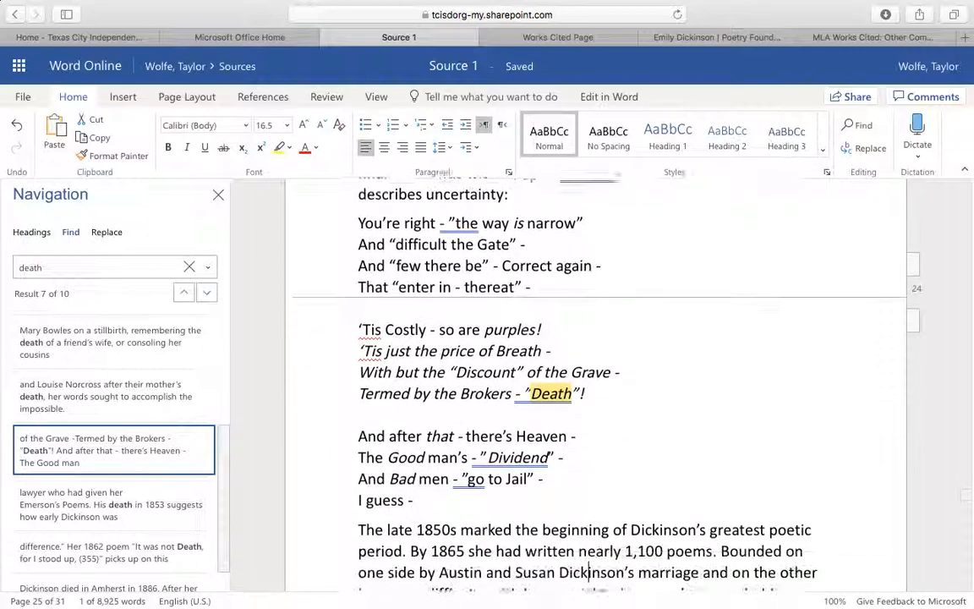
pyautogui.press('Down')
pyautogui.press('Down')
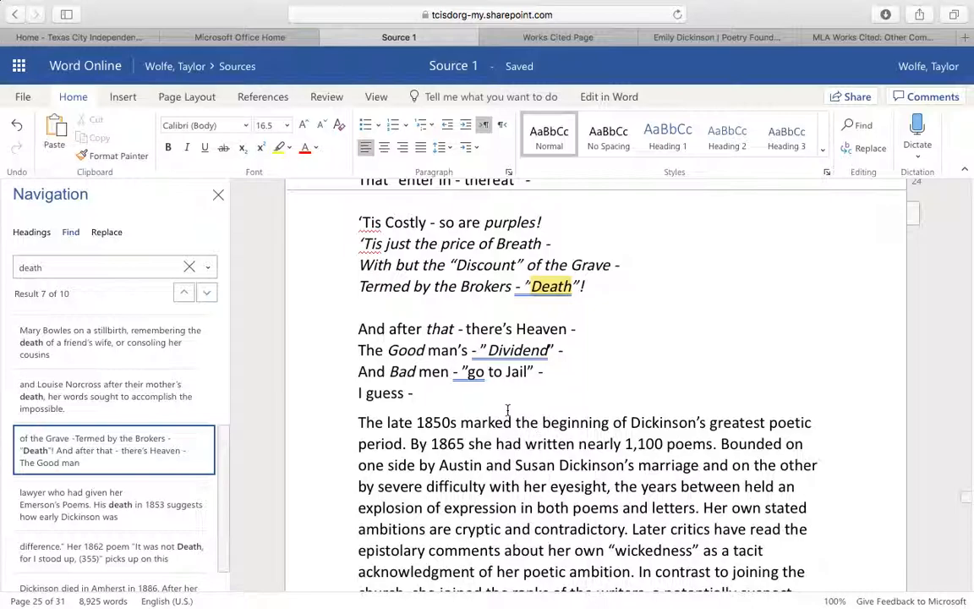
pyautogui.moveTo(427, 398); pyautogui.dragTo(359, 319)
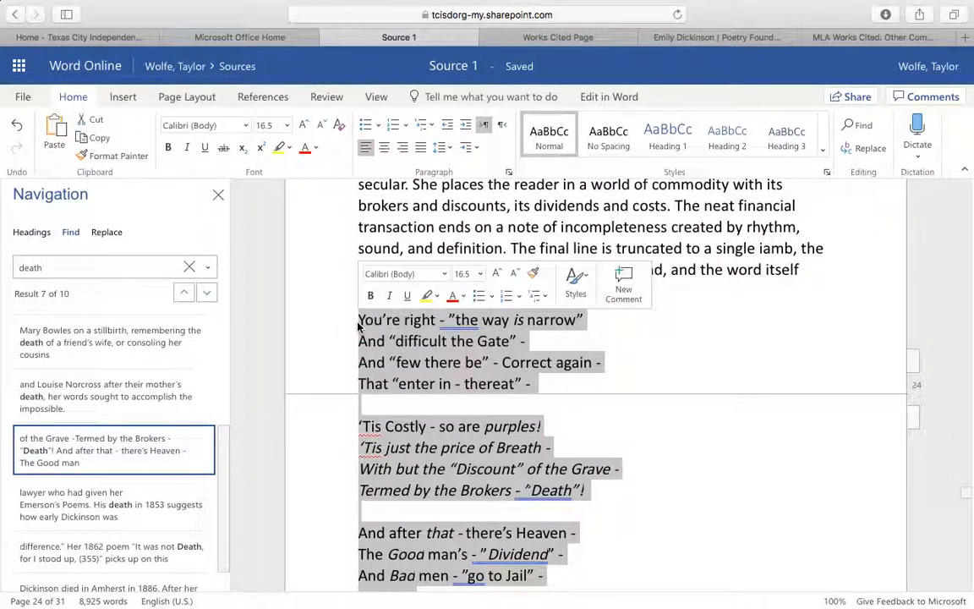
pyautogui.click(625, 291)
pyautogui.write('Death,')
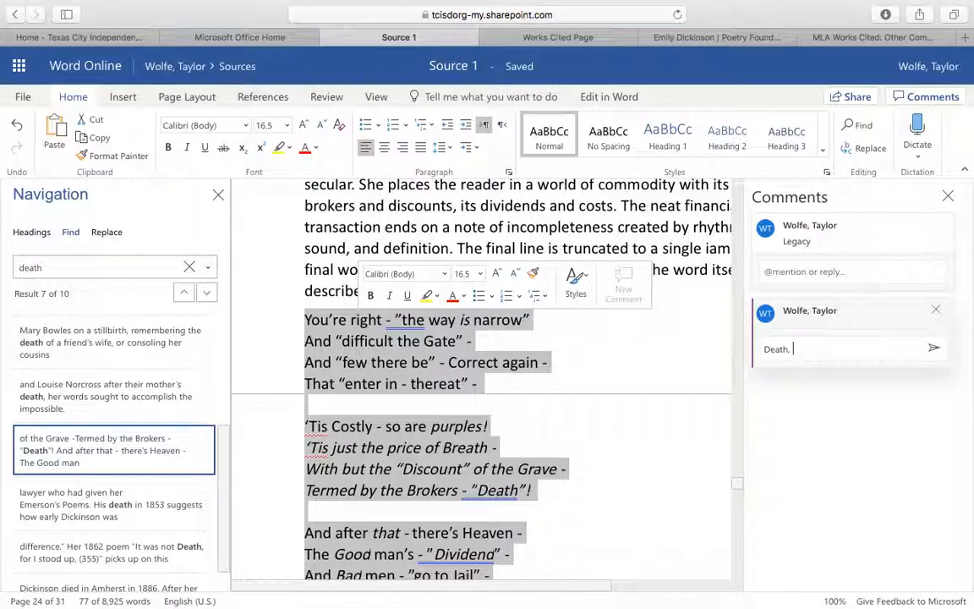
pyautogui.press('BackSpace')
pyautogui.press('BackSpace')
pyautogui.write(', ')
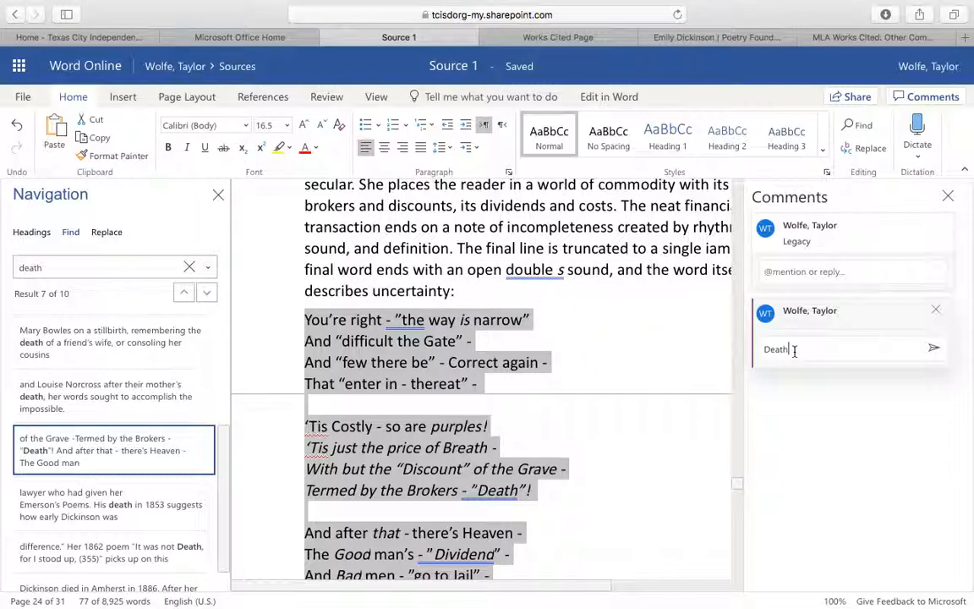
pyautogui.write('Stugg')
pyautogui.press('BackSpace')
pyautogui.press('BackSpace')
pyautogui.press('BackSpace')
pyautogui.write('yle, theme')
pyautogui.click(935, 348)
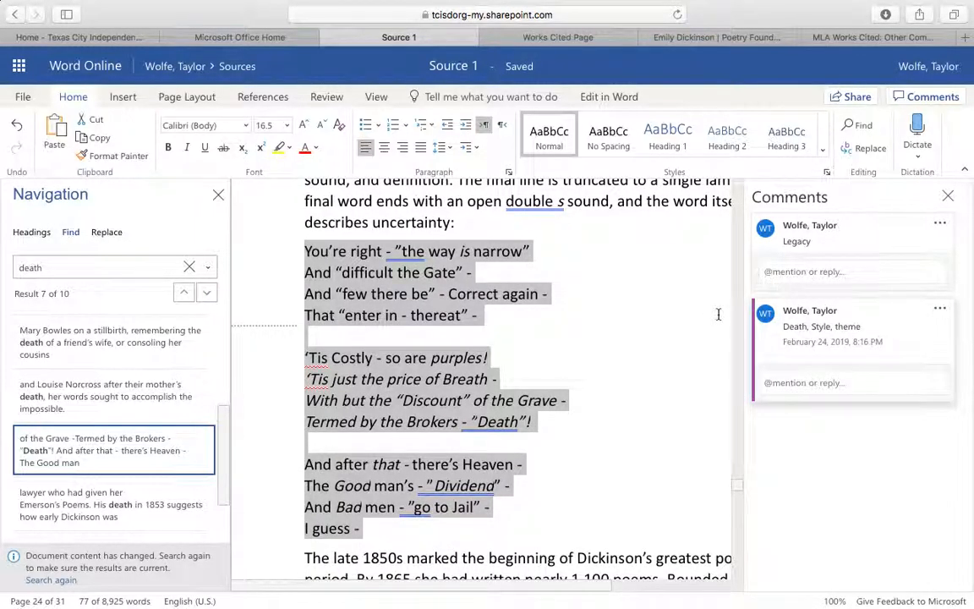
# Deselect the poem and close both the search results and the comments
pyautogui.click(718, 311)
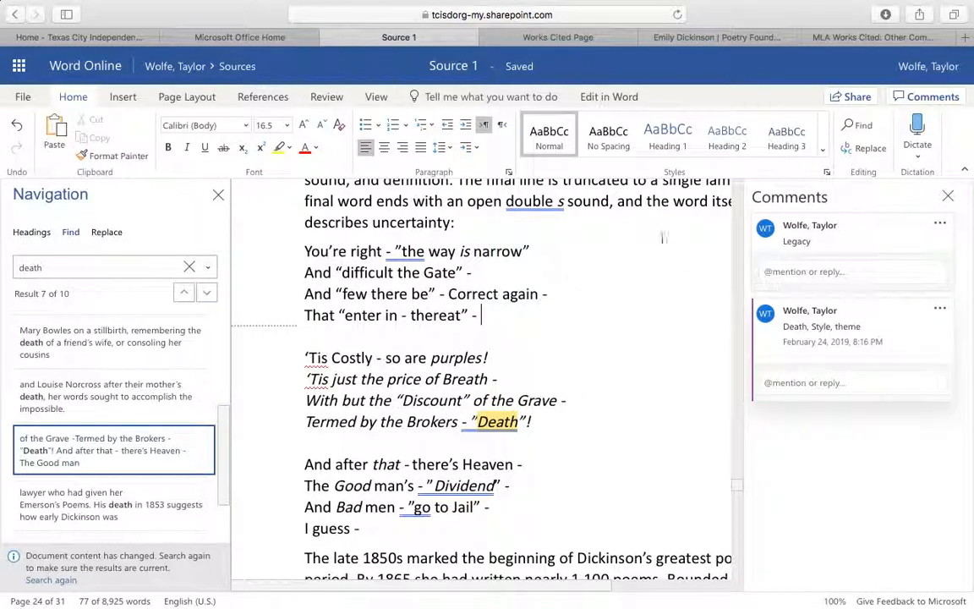
pyautogui.click(221, 199)
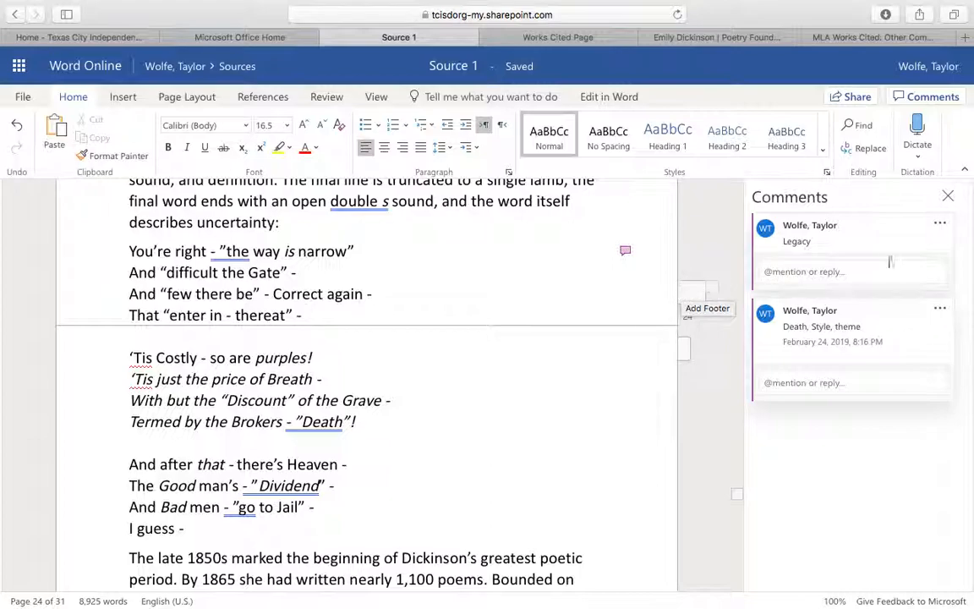
pyautogui.click(949, 197)
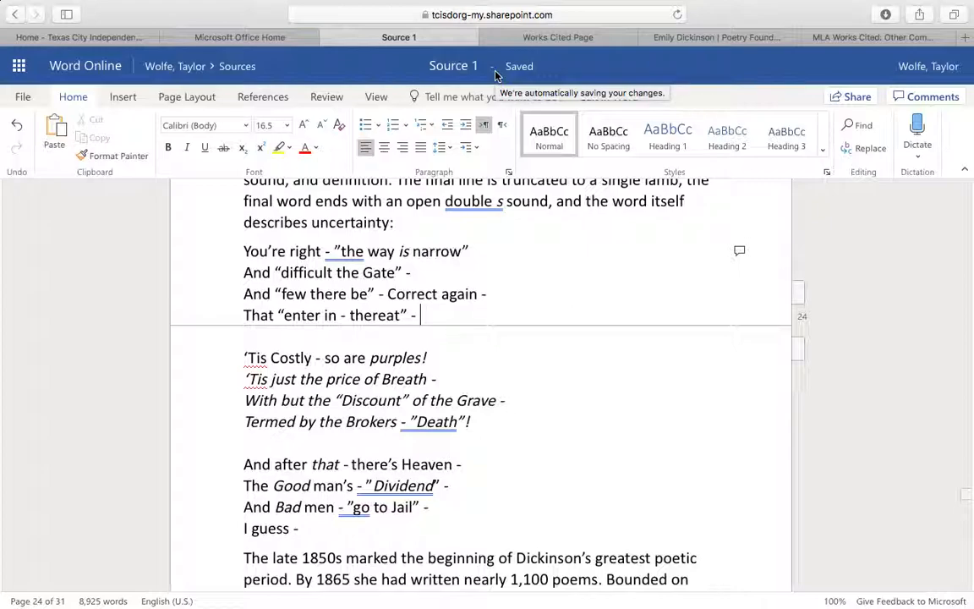
# Close the Works Cited Page, the Poetry Foundation page and the MLA Works Cited guide, returning to Source 1
pyautogui.click(593, 40)
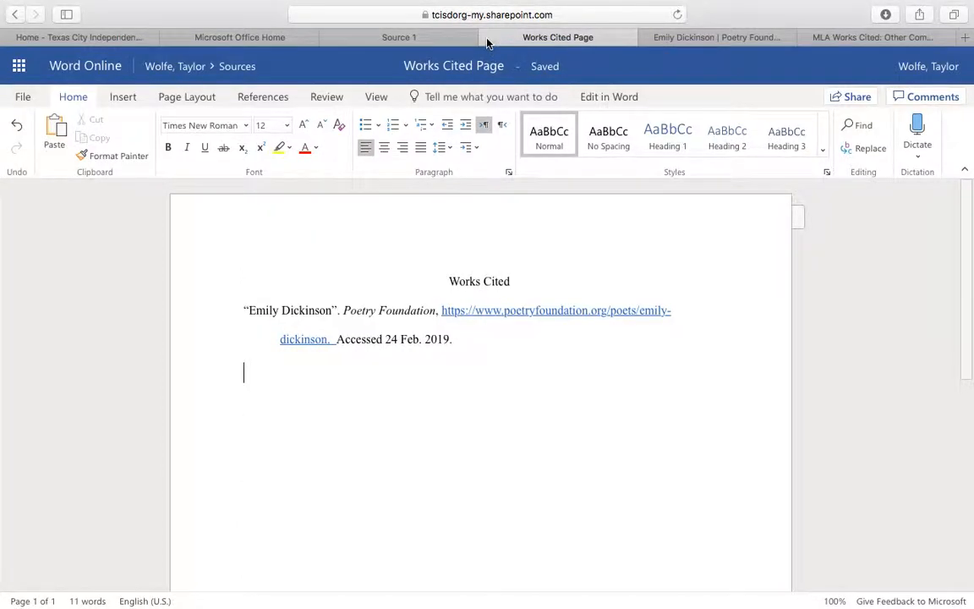
pyautogui.click(487, 38)
pyautogui.click(508, 39)
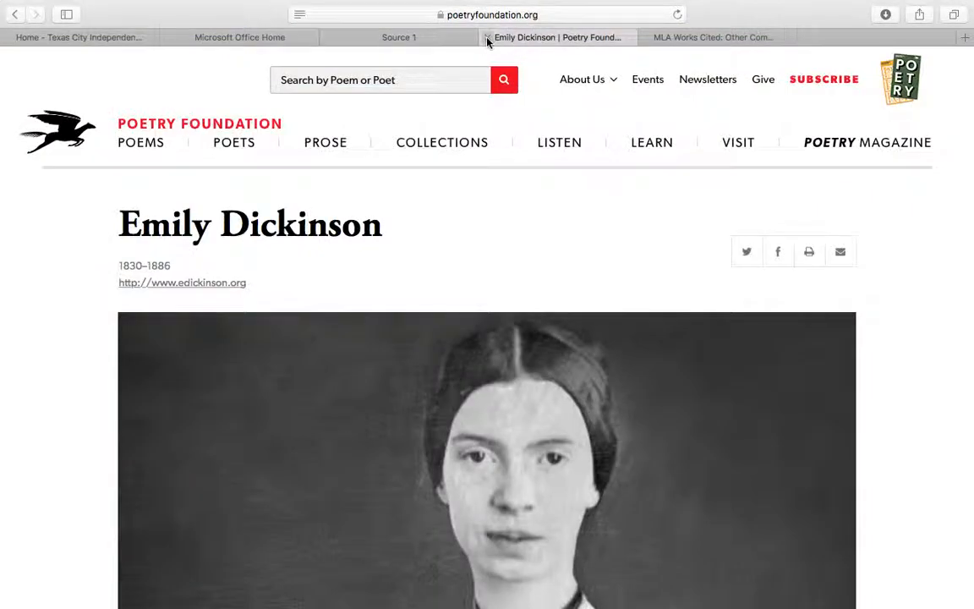
pyautogui.click(487, 39)
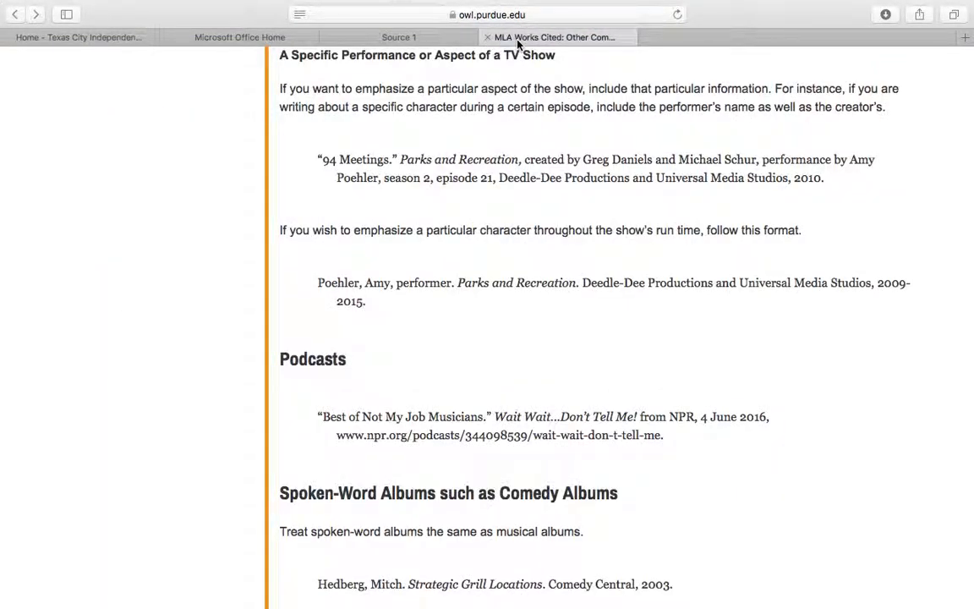
pyautogui.click(487, 38)
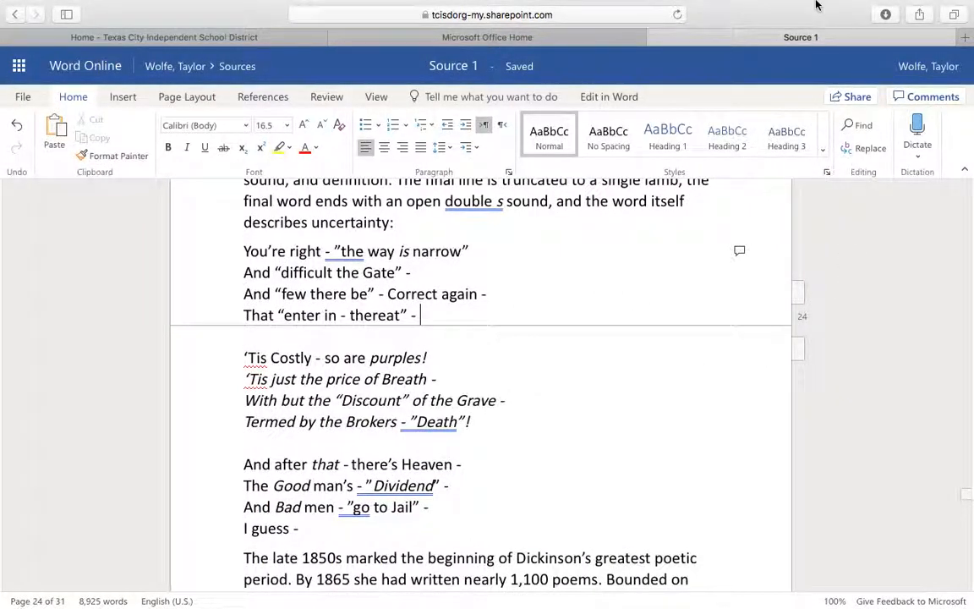
pyautogui.moveTo(687, 11)
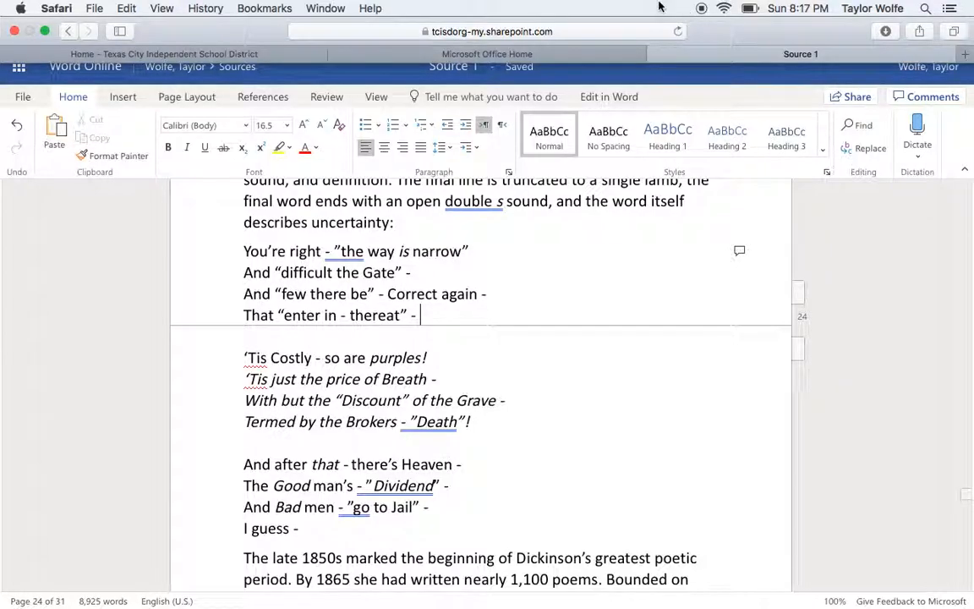